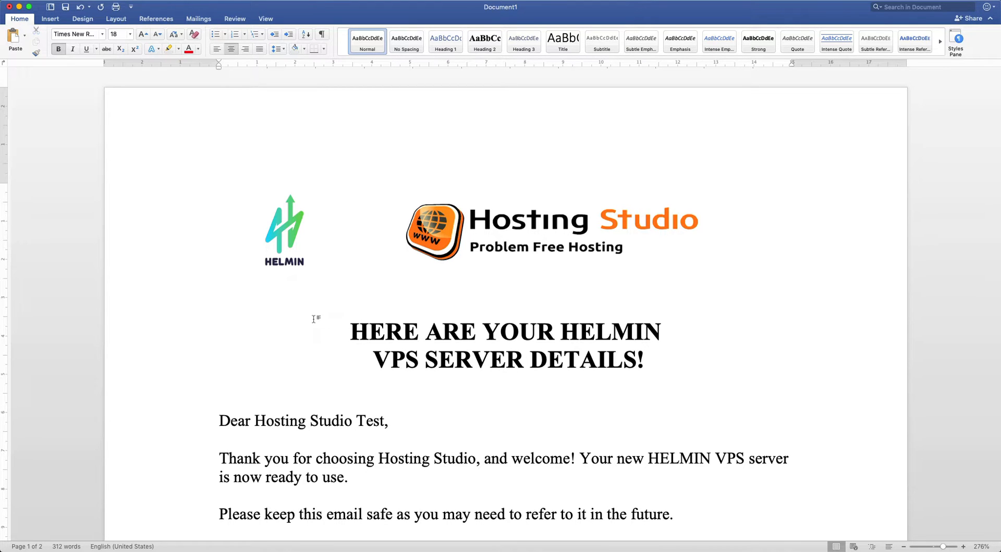
# Scroll the setup notes in Word and point out the masternode one-click setup activation heading
pyautogui.scroll(-2, 313, 319)
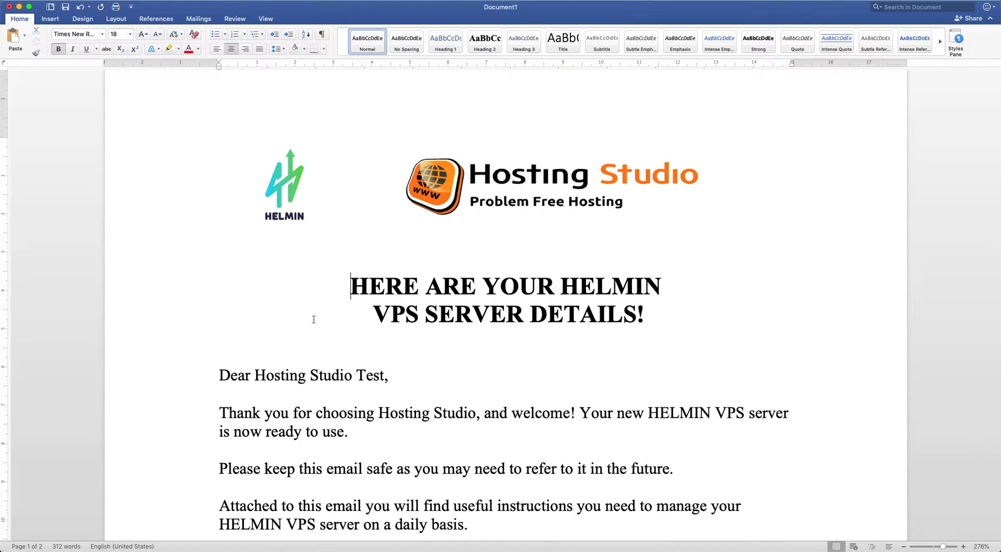
pyautogui.scroll(-3, 313, 320)
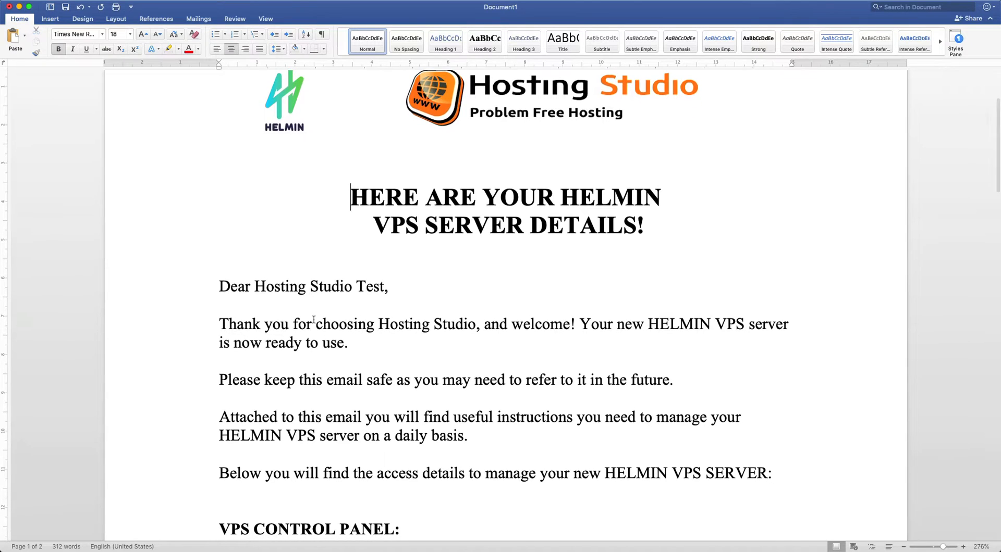
pyautogui.scroll(-5, 314, 319)
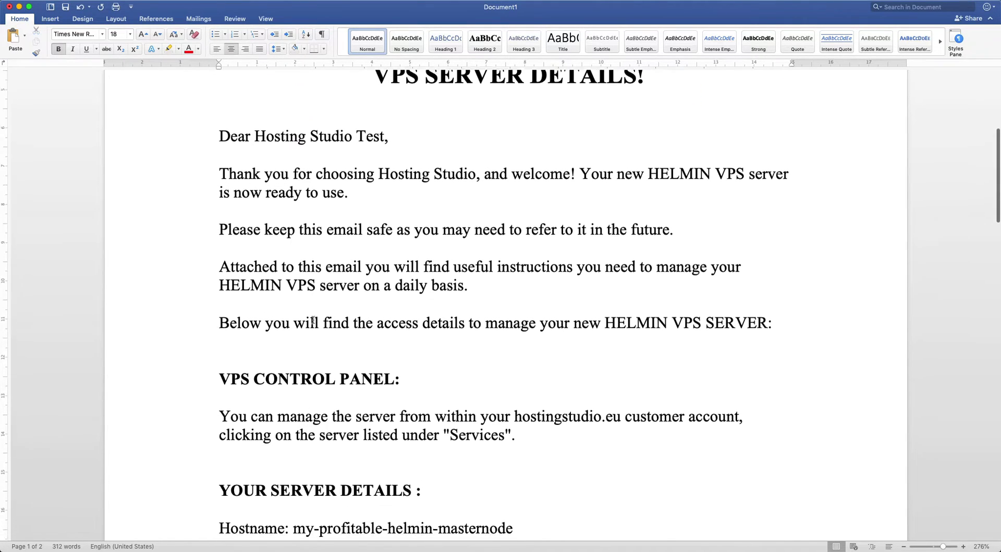
pyautogui.scroll(-7, 313, 319)
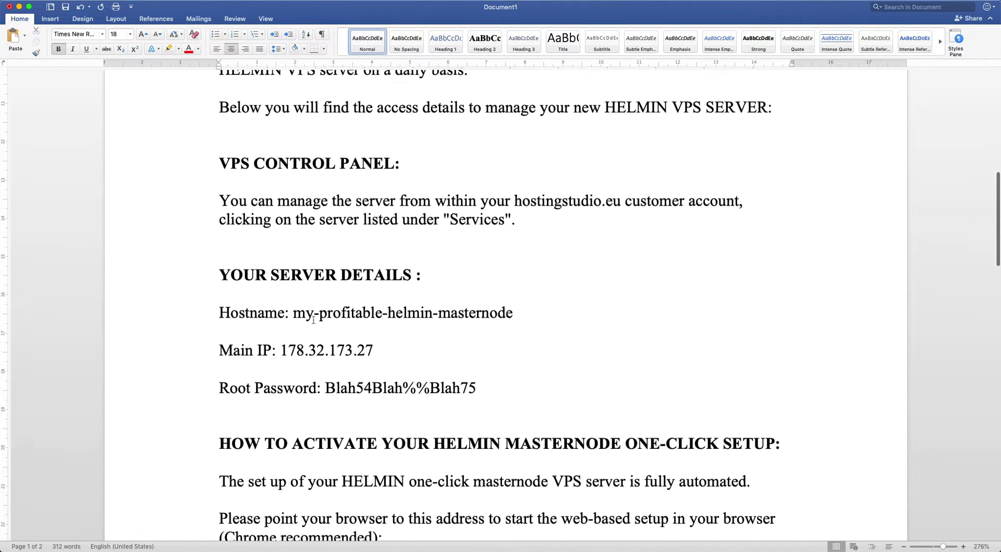
pyautogui.scroll(-4, 313, 319)
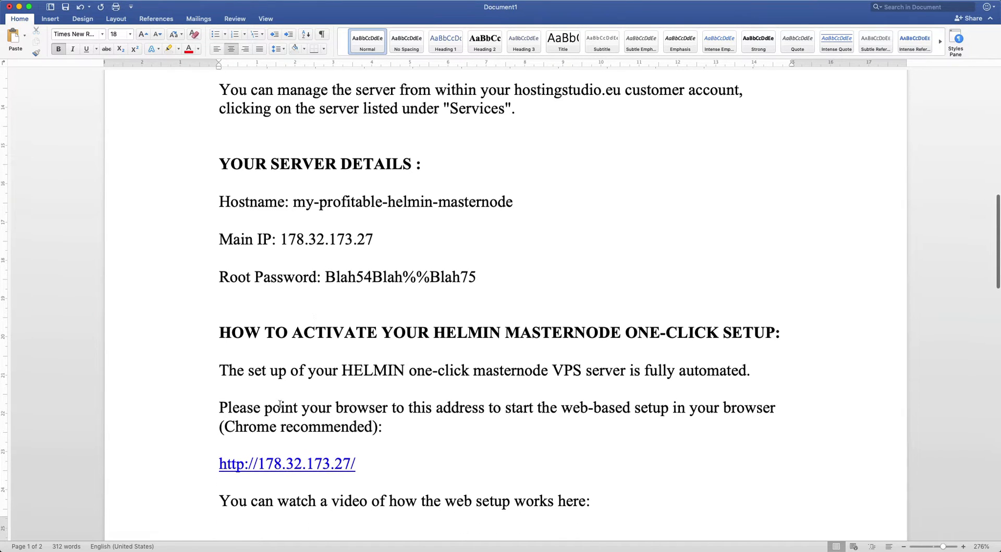
pyautogui.moveTo(218, 330); pyautogui.dragTo(498, 329)
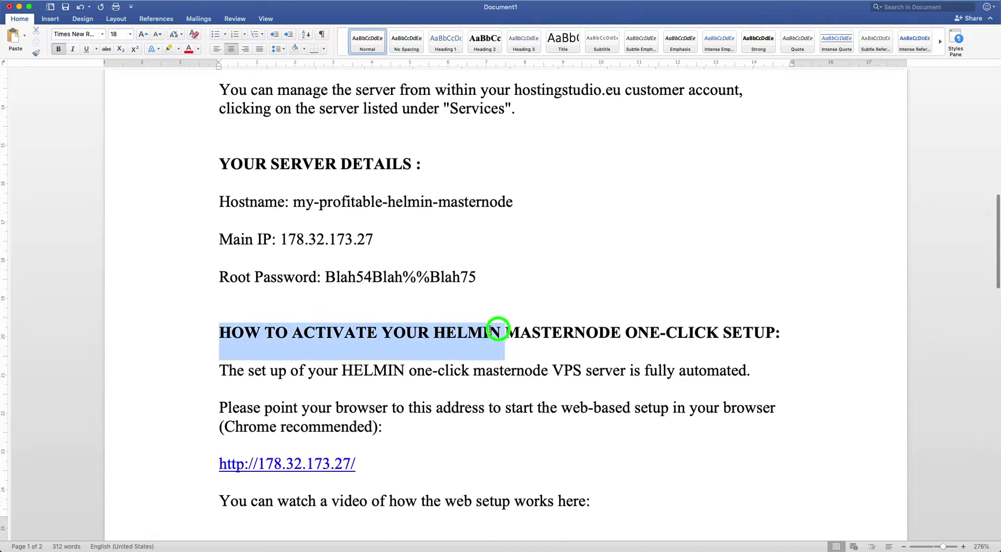
pyautogui.click(773, 320)
pyautogui.click(570, 273)
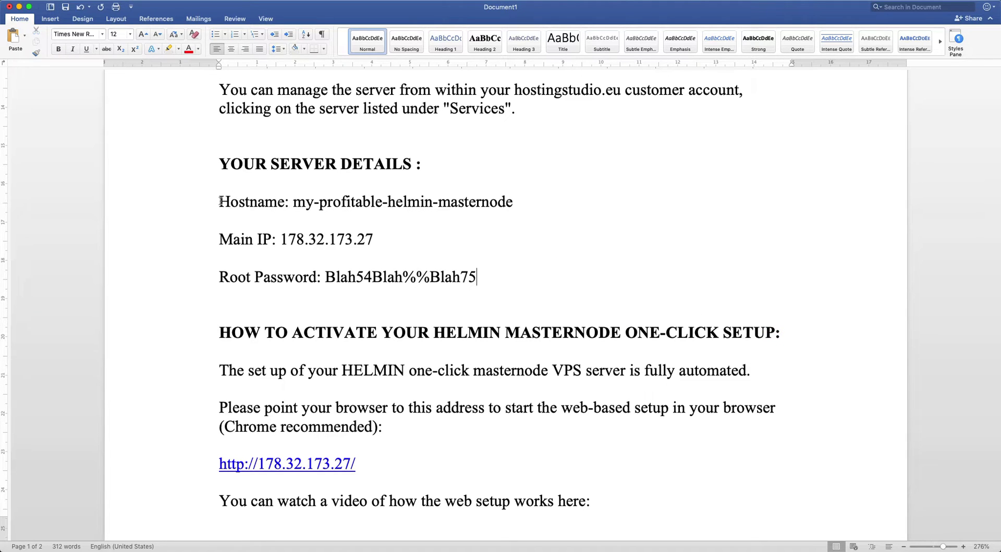
# Highlight the server's Hostname, Main IP and Root Password lines in turn
pyautogui.moveTo(220, 202); pyautogui.dragTo(508, 205)
pyautogui.click(483, 223)
pyautogui.moveTo(221, 238); pyautogui.dragTo(368, 231)
pyautogui.click(380, 241)
pyautogui.moveTo(218, 282); pyautogui.dragTo(481, 280)
pyautogui.click(524, 267)
pyautogui.scroll(-3, 497, 244)
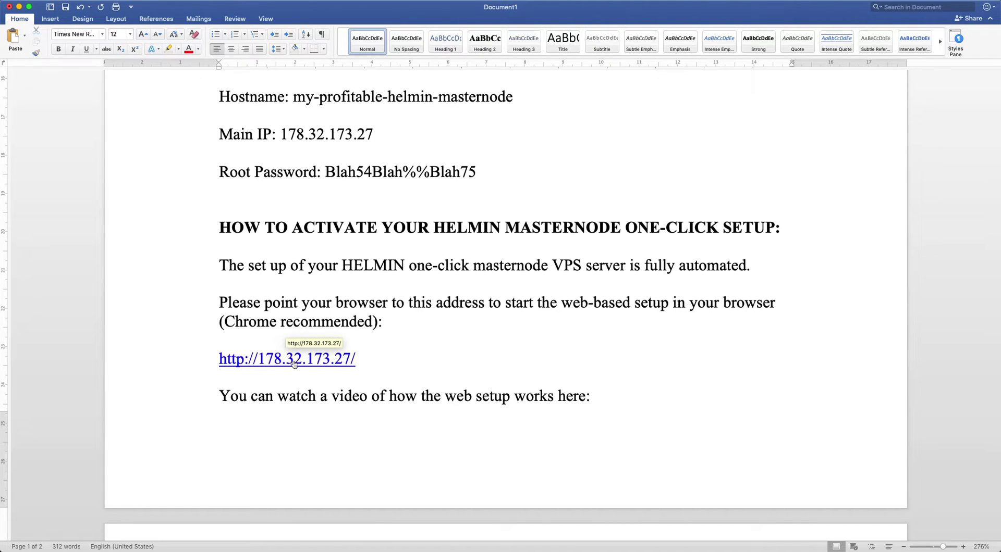
pyautogui.click(293, 364)
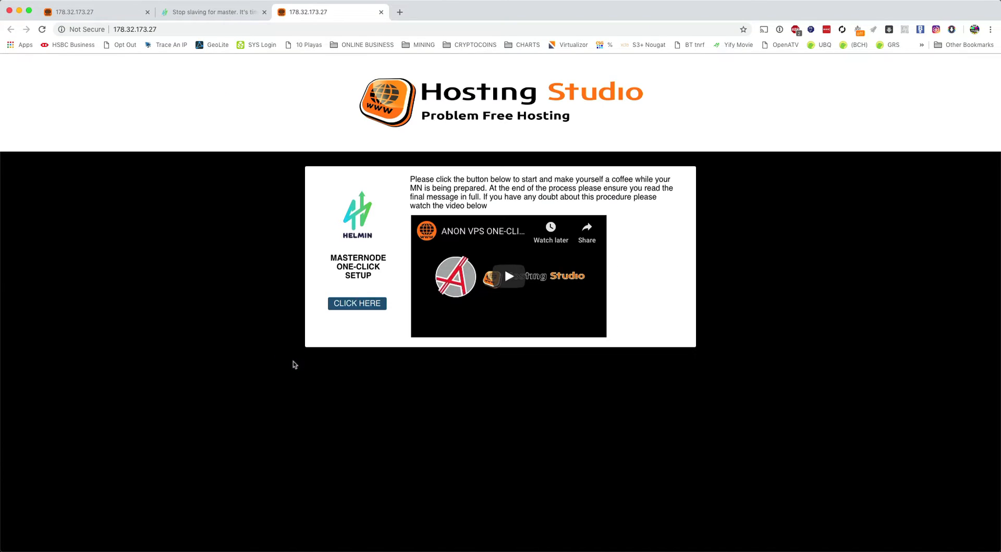
pyautogui.click(147, 12)
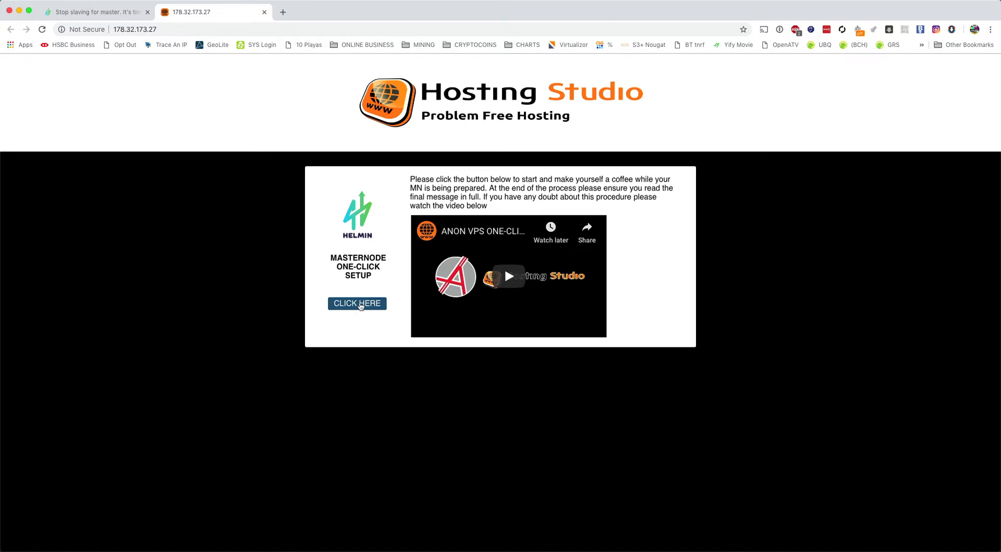
# Start the one-click setup with CLICK HERE and watch the log until block verification
pyautogui.click(355, 307)
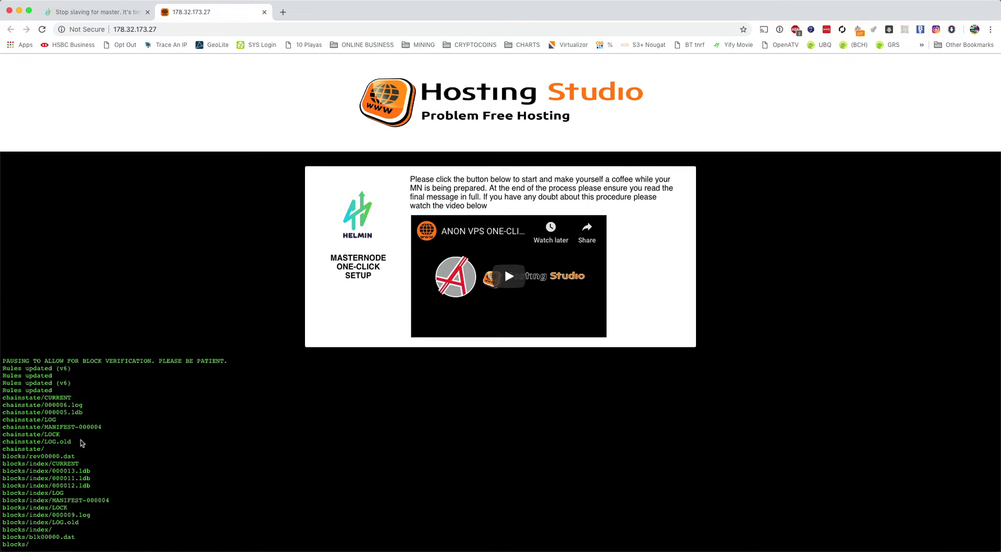
pyautogui.scroll(-1, 69, 439)
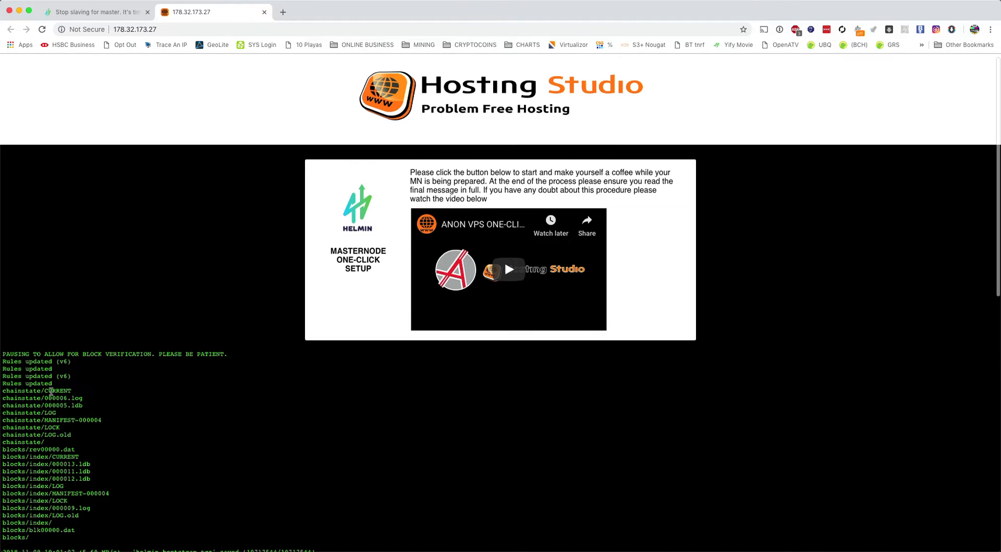
pyautogui.click(47, 384)
pyautogui.moveTo(47, 384); pyautogui.dragTo(24, 382)
pyautogui.click(28, 382)
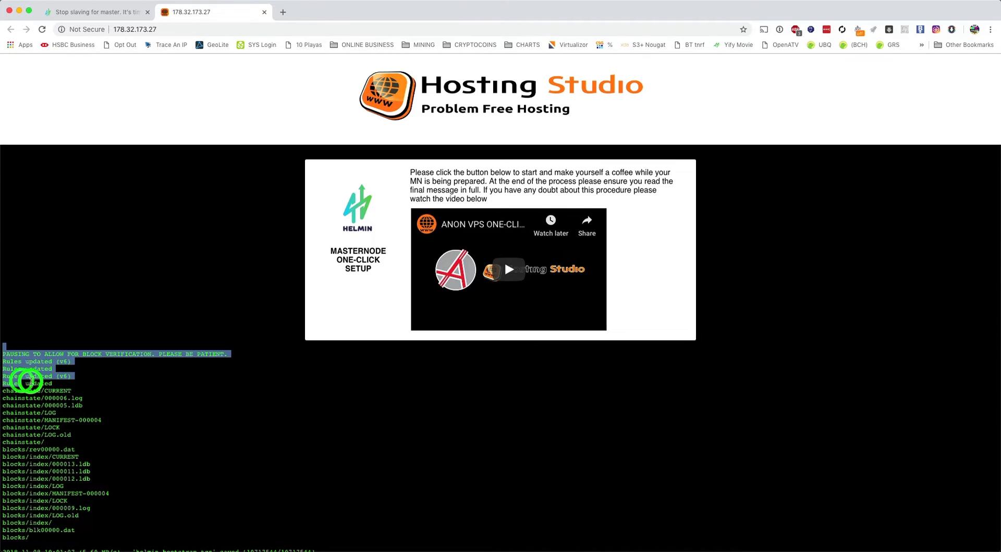
pyautogui.scroll(1, 66, 382)
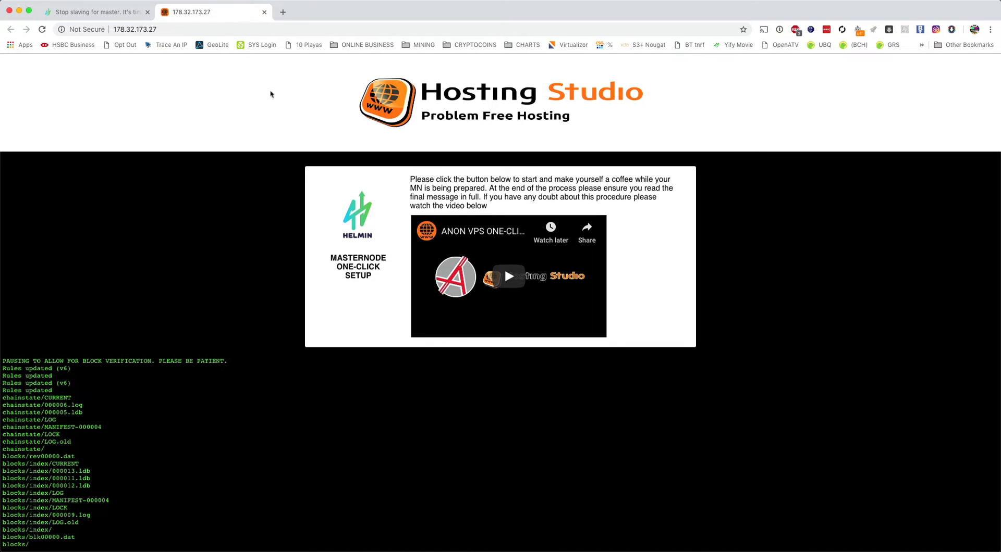
# On helmin.io's Specifications, point out the 1 minute block time and MN - 75% reward share
pyautogui.click(121, 15)
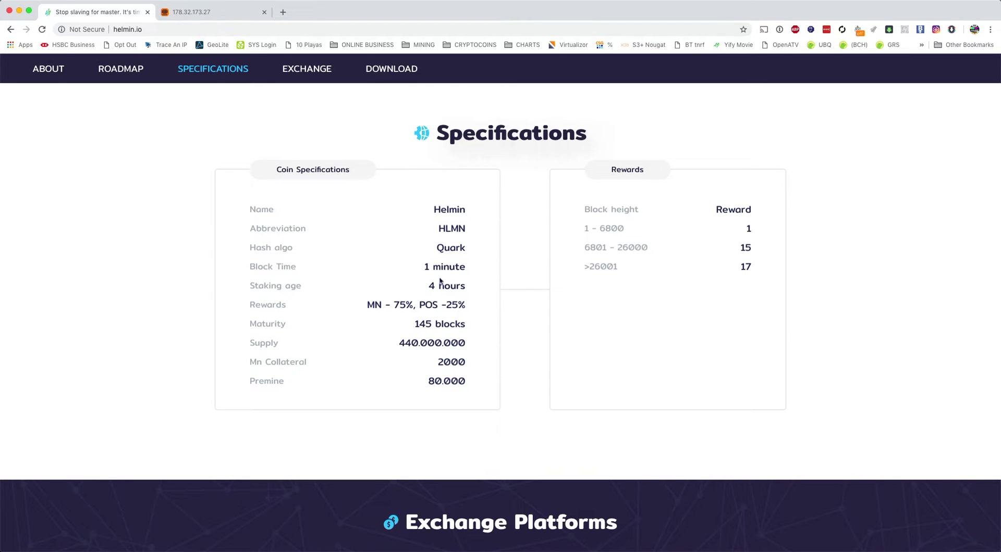
pyautogui.moveTo(423, 267); pyautogui.dragTo(468, 268)
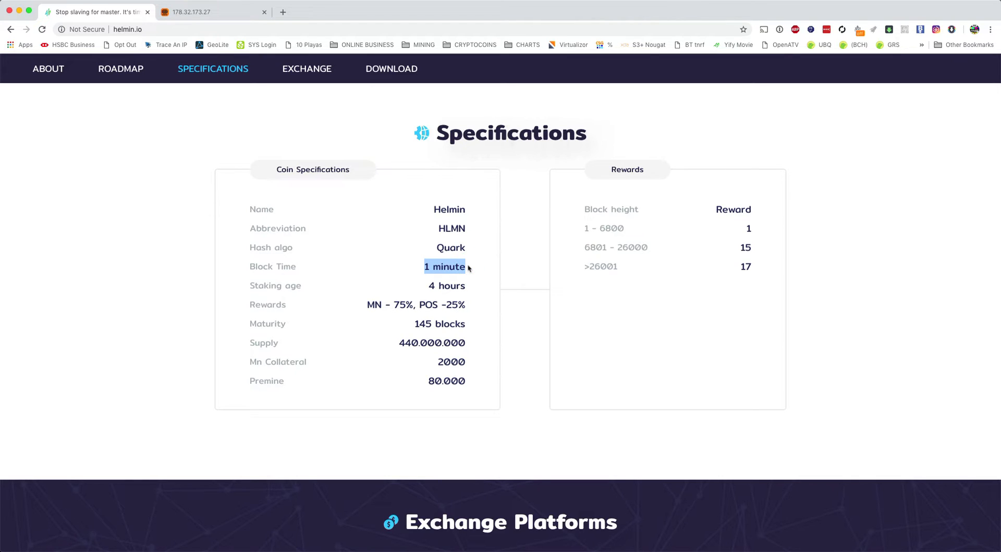
pyautogui.click(449, 298)
pyautogui.moveTo(367, 307); pyautogui.dragTo(412, 305)
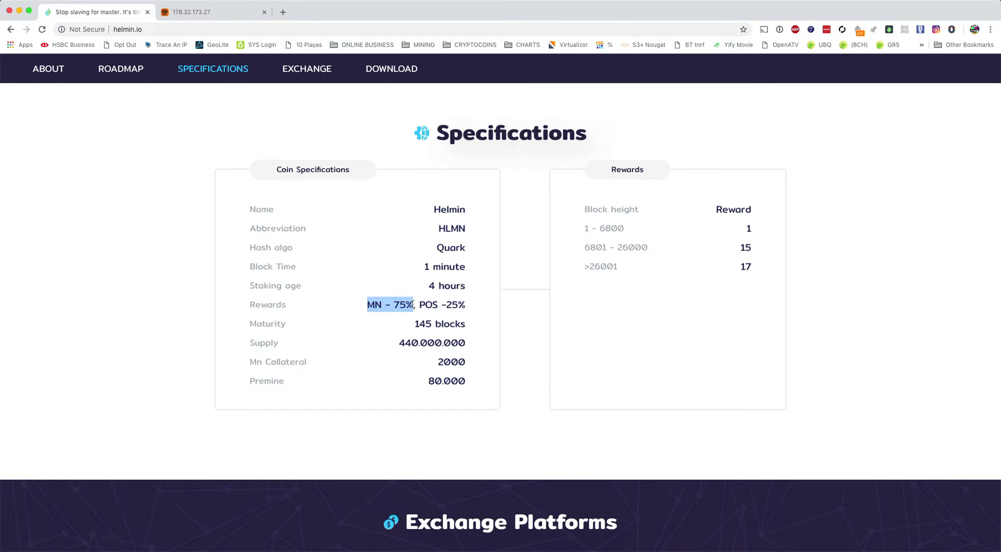
pyautogui.click(457, 305)
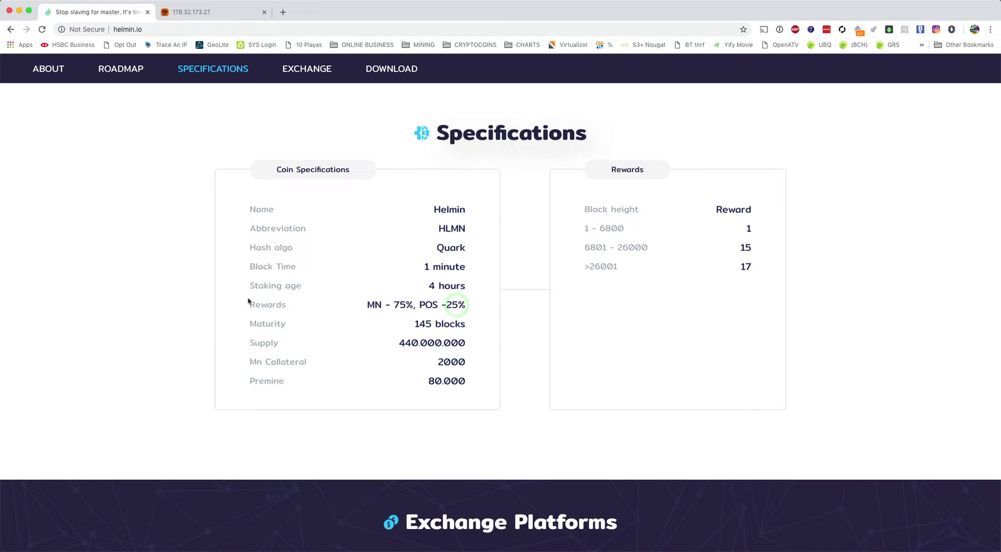
pyautogui.moveTo(249, 285); pyautogui.dragTo(300, 286)
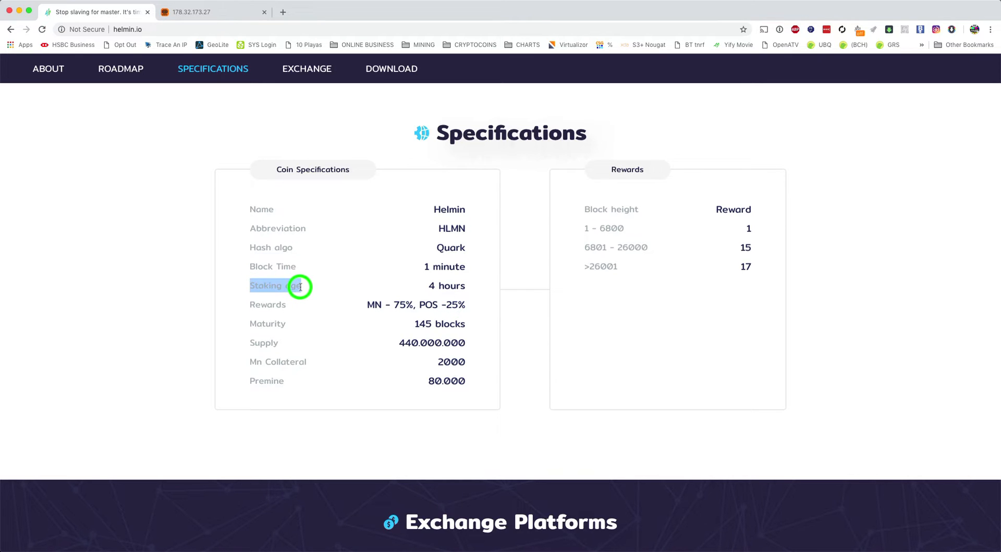
pyautogui.click(338, 281)
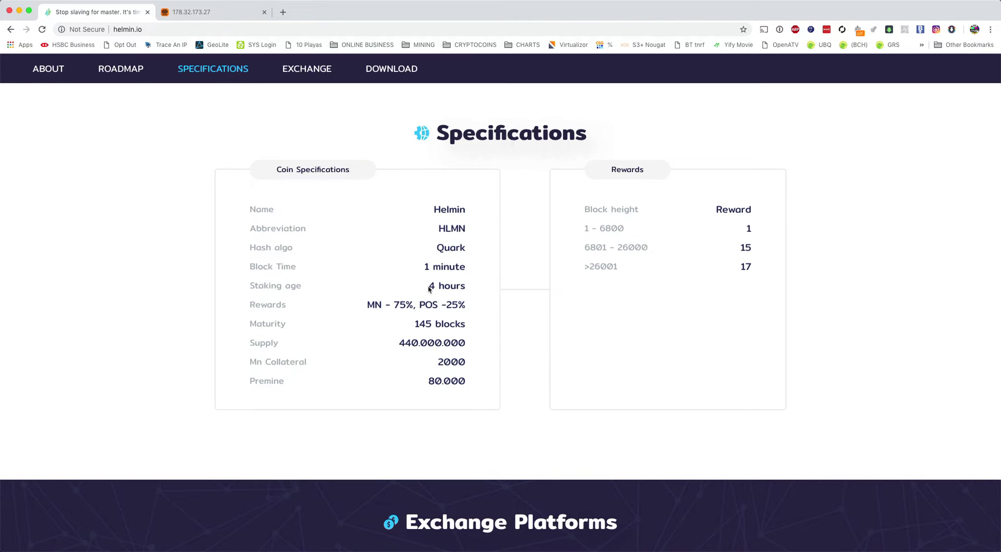
pyautogui.moveTo(429, 287); pyautogui.dragTo(467, 291)
# Point out the Rewards table's 15 reward, 6801 - 26000 range and >26001 block height
pyautogui.click(645, 300)
pyautogui.click(740, 252)
pyautogui.doubleClick(765, 250)
pyautogui.click(602, 247)
pyautogui.tripleClick(618, 247)
pyautogui.click(632, 247)
pyautogui.tripleClick(592, 247)
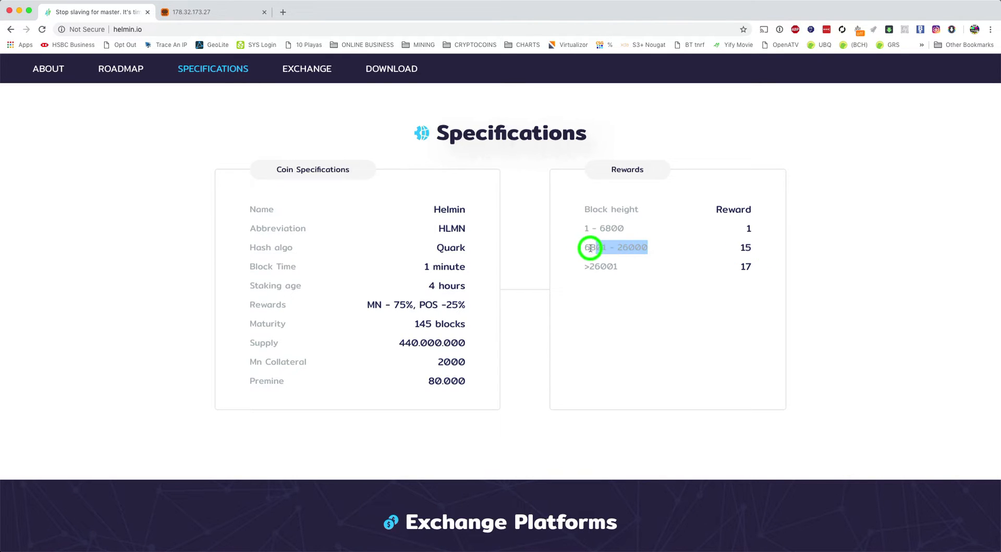
pyautogui.click(582, 250)
pyautogui.tripleClick(584, 249)
pyautogui.click(636, 261)
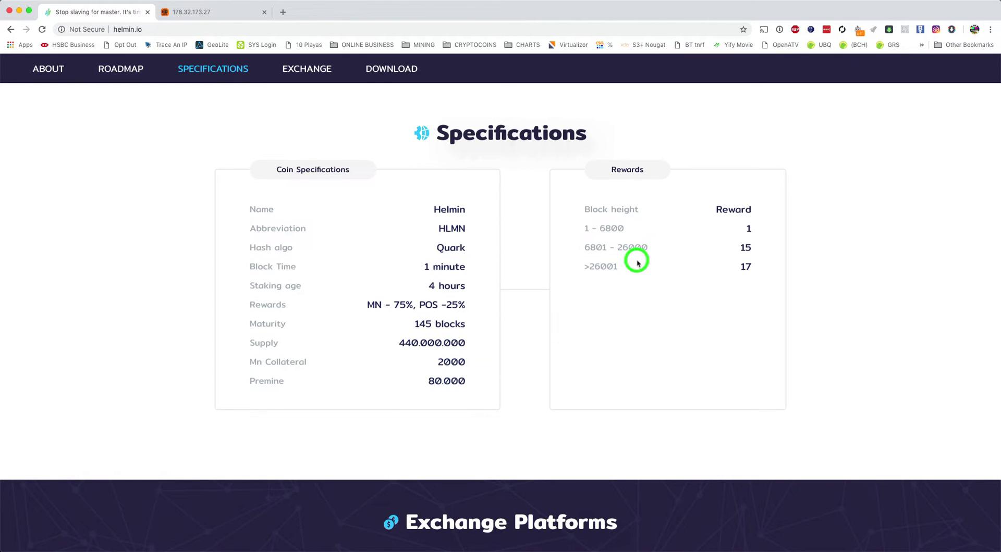
pyautogui.doubleClick(609, 266)
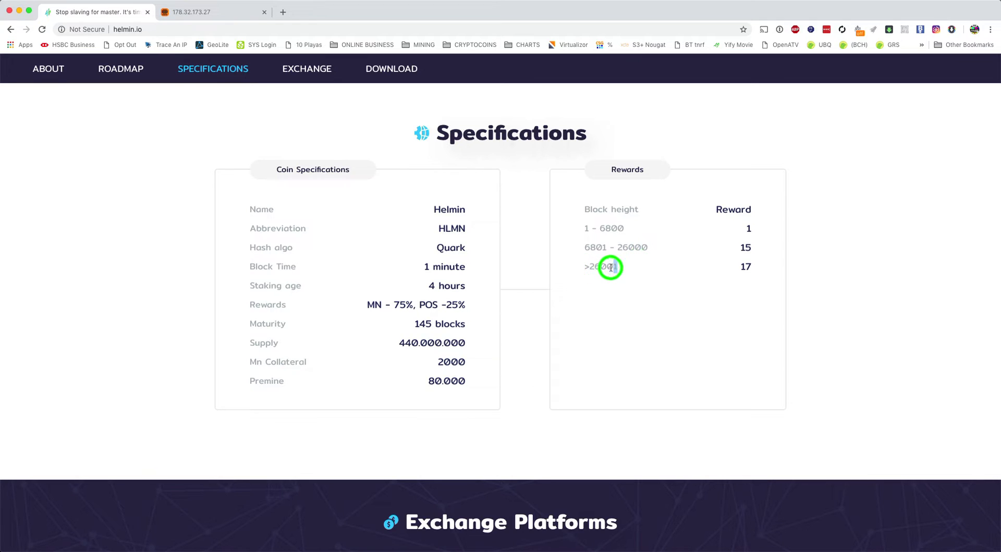
pyautogui.click(583, 267)
pyautogui.tripleClick(584, 267)
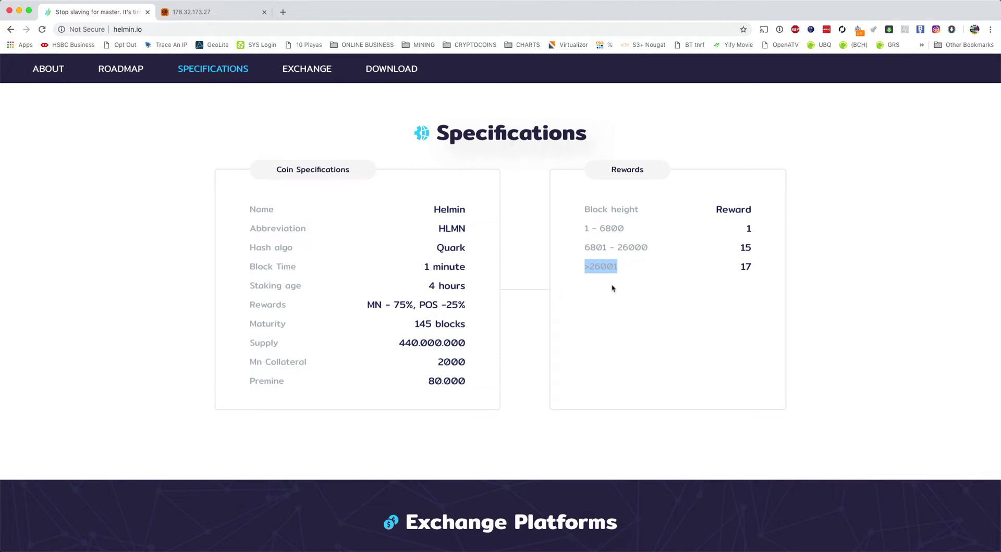
pyautogui.click(676, 289)
# Highlight the MN - 75% share and rewards 15 and 17, then return to Hosting Studio
pyautogui.moveTo(368, 305); pyautogui.dragTo(414, 305)
pyautogui.click(681, 311)
pyautogui.moveTo(739, 248); pyautogui.dragTo(757, 249)
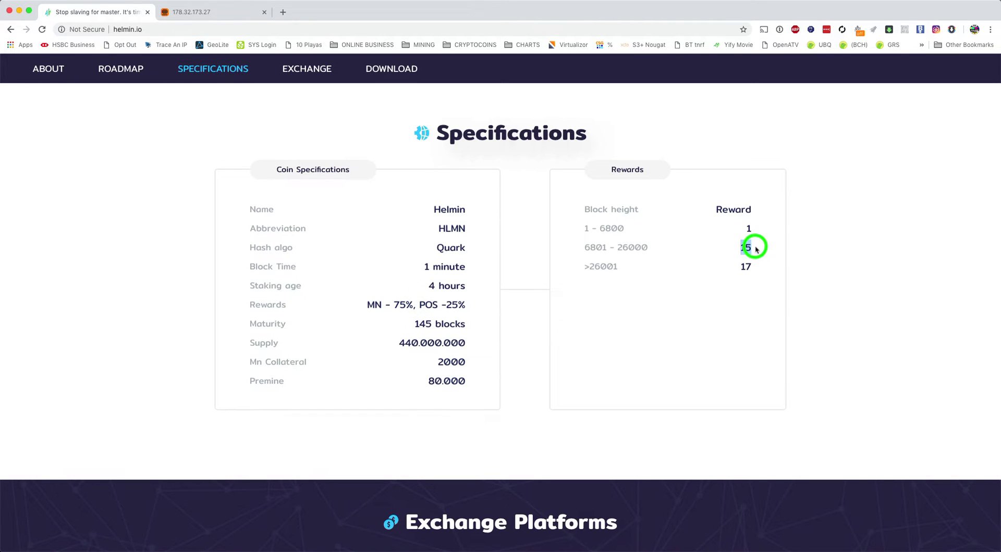
pyautogui.click(732, 283)
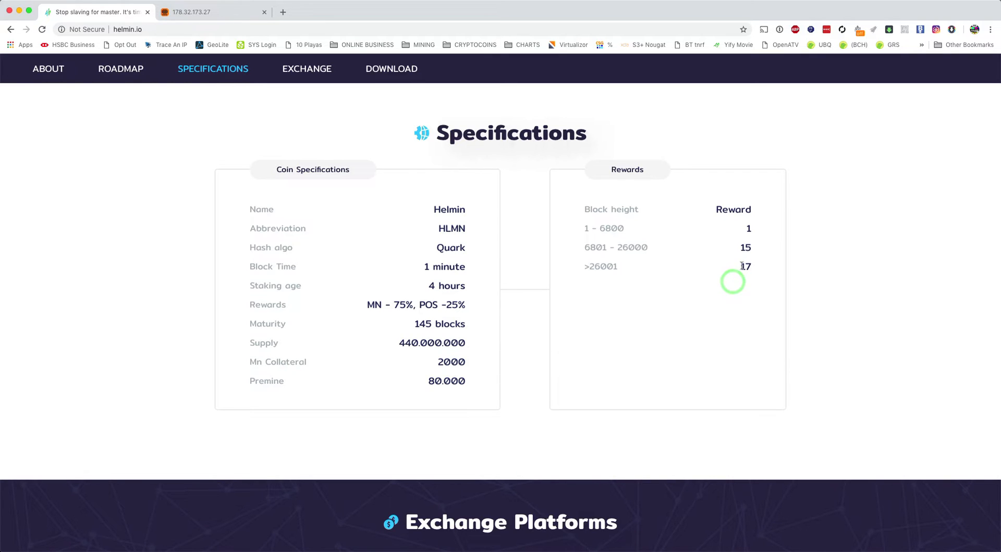
pyautogui.moveTo(740, 266); pyautogui.dragTo(751, 266)
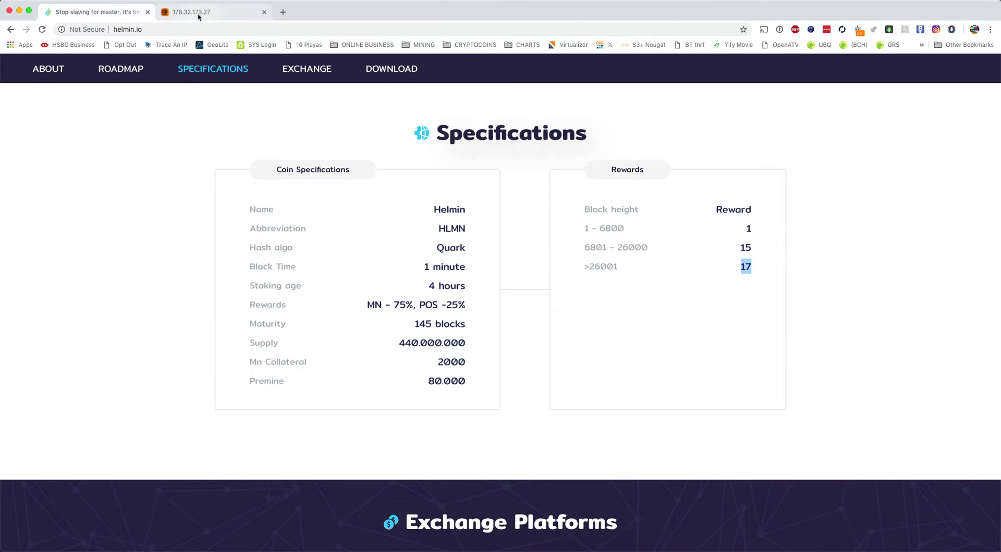
pyautogui.click(217, 14)
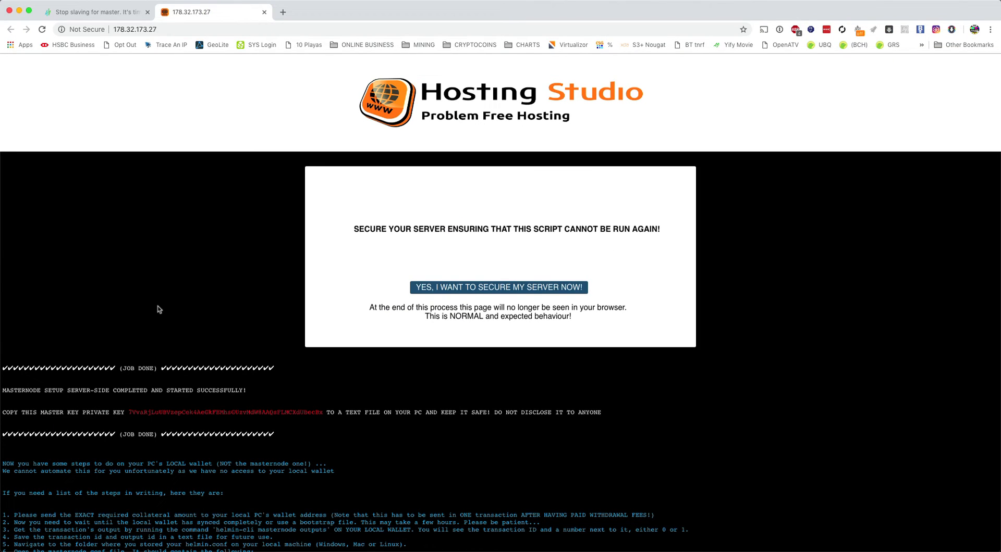
# Scroll down and copy the red masternode private key from the completed setup page
pyautogui.scroll(-1, 157, 308)
pyautogui.scroll(-4, 159, 309)
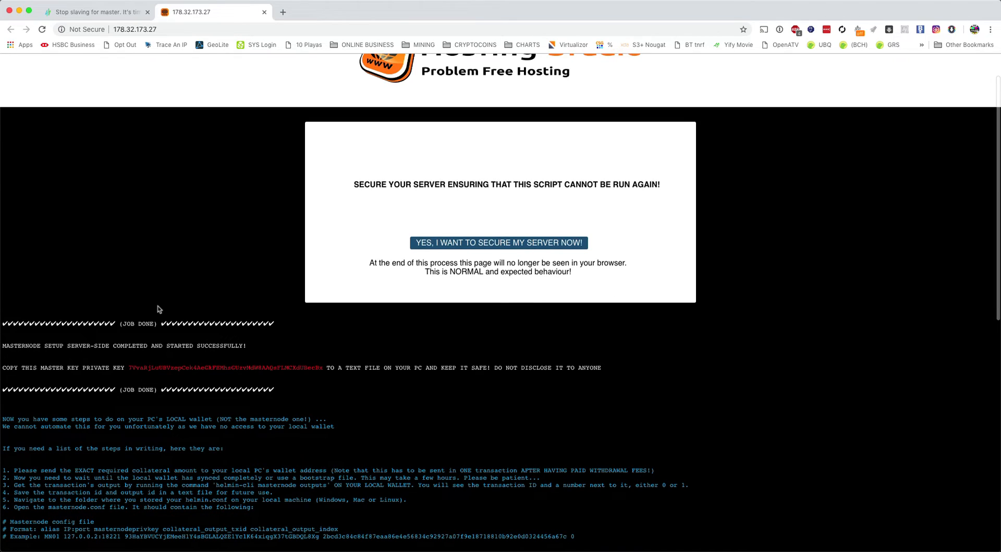
pyautogui.scroll(-1, 159, 310)
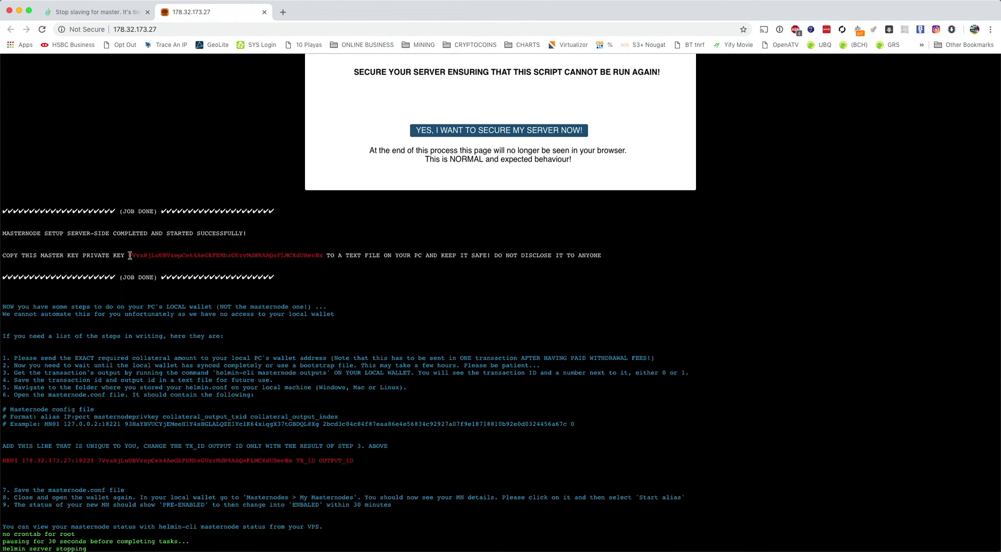
pyautogui.moveTo(129, 256); pyautogui.dragTo(322, 255)
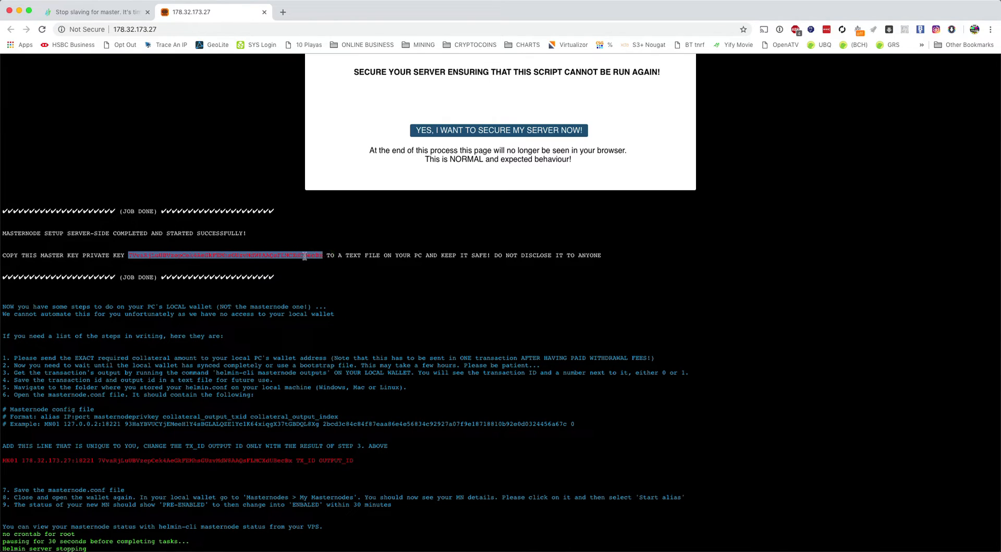
pyautogui.rightClick(305, 256)
pyautogui.click(335, 277)
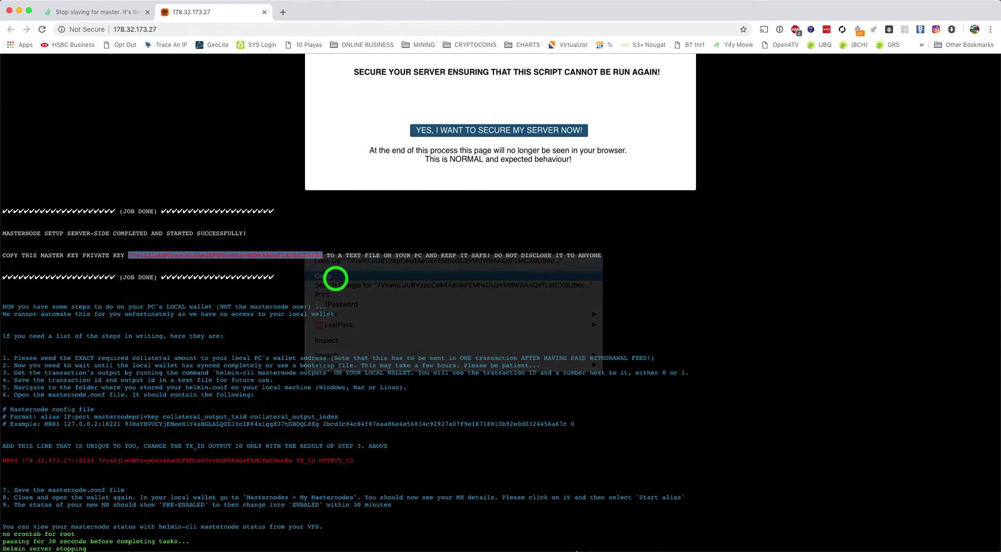
pyautogui.moveTo(588, 542)
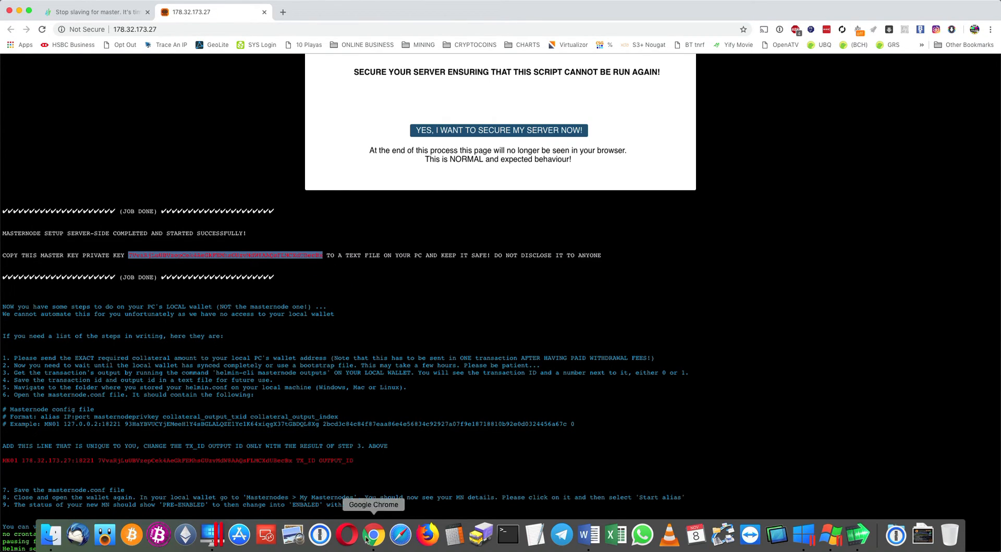
# Paste the masternode private key into MyMasternode.txt in the Windows 7 VM, adding a new line
pyautogui.click(212, 537)
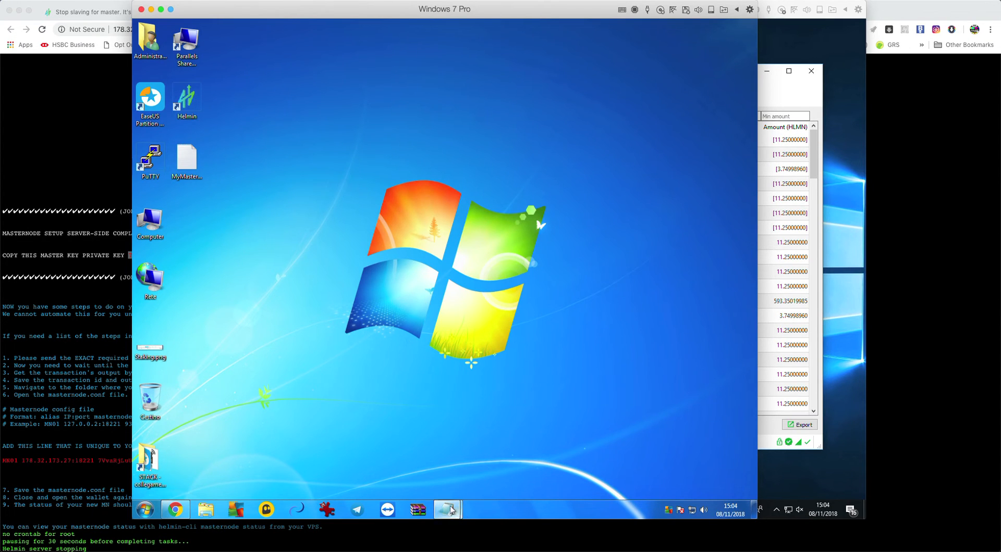
pyautogui.click(448, 509)
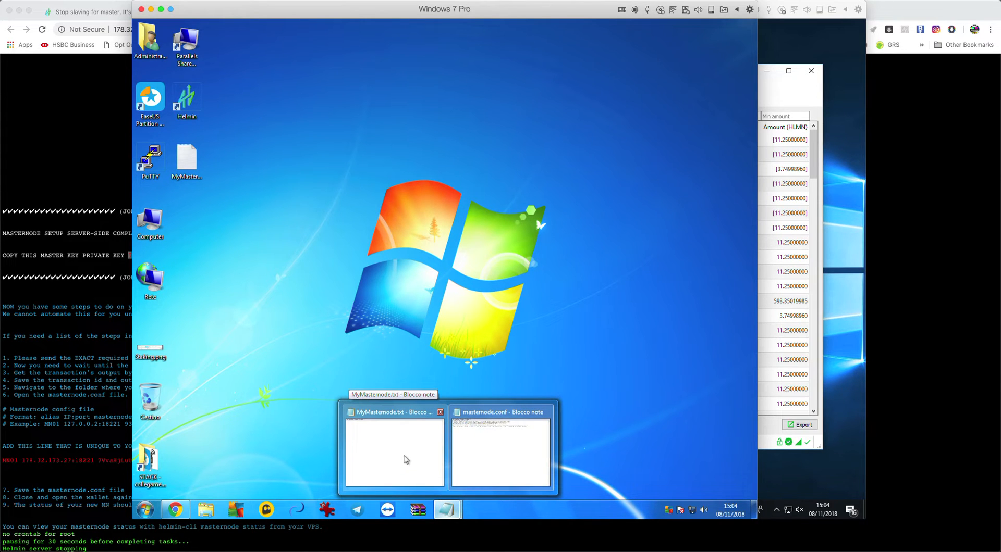
pyautogui.click(405, 460)
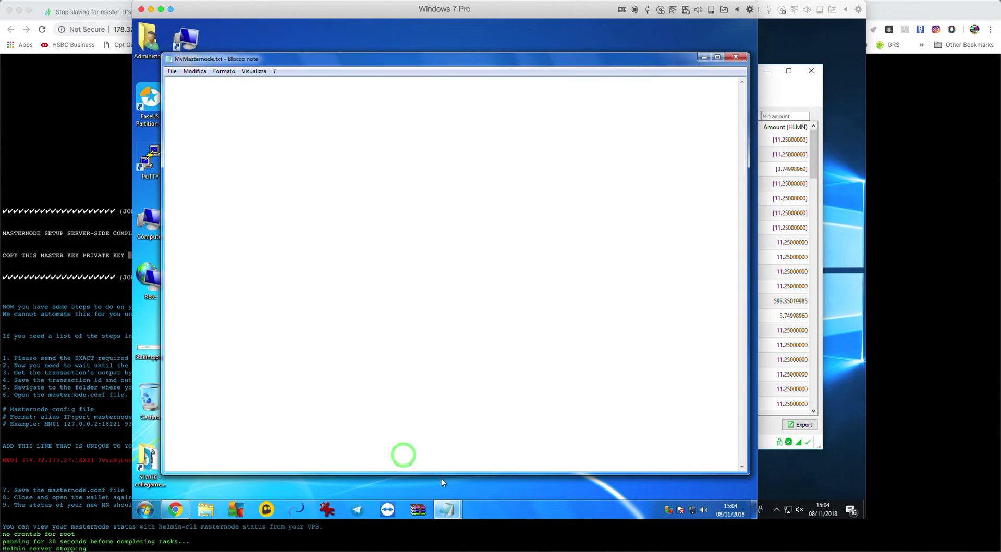
pyautogui.click(319, 188)
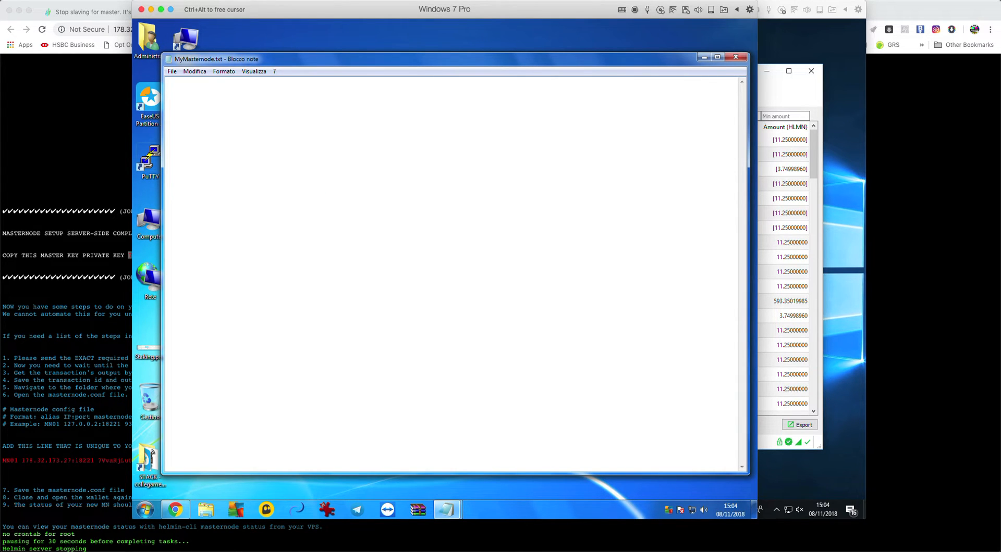
pyautogui.hotkey('ctrl', 'v')
pyautogui.press('Return')
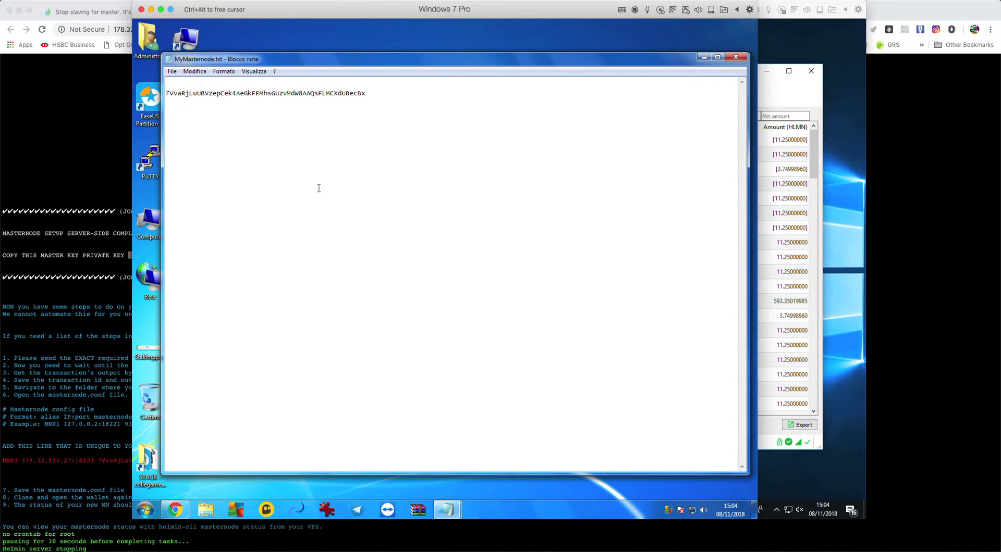
# Back in Chrome, select the red MN01 configuration line
pyautogui.hotkey('ctrl', 'alt')
pyautogui.click(100, 287)
pyautogui.scroll(-3, 117, 311)
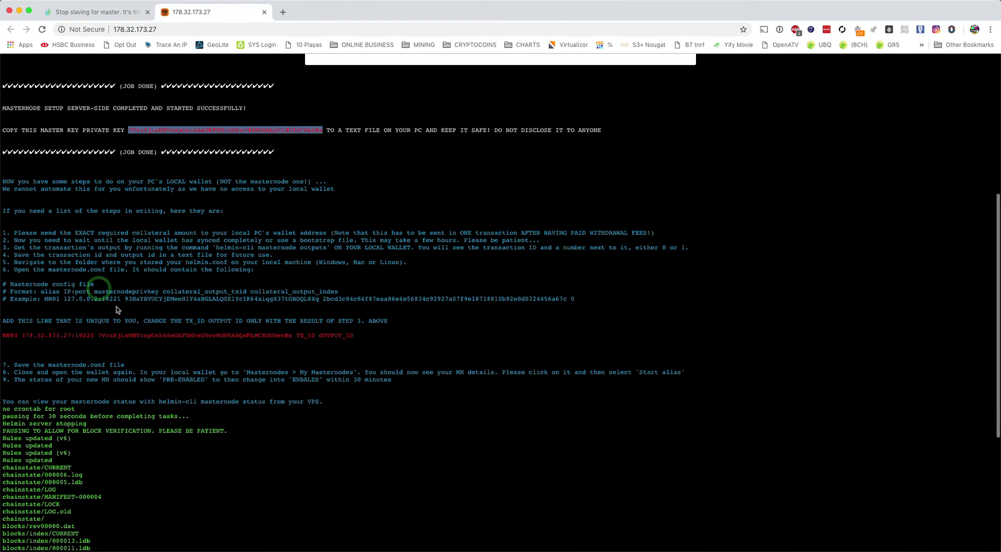
pyautogui.click(91, 334)
pyautogui.moveTo(4, 335); pyautogui.dragTo(356, 338)
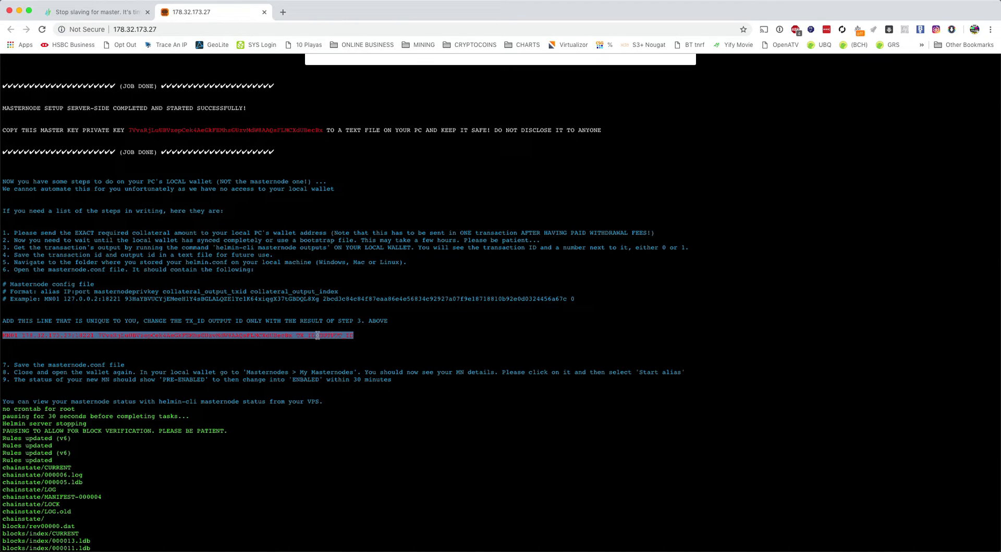
# Copy the MN01 line and paste it on a new line in MyMasternode.txt
pyautogui.rightClick(317, 336)
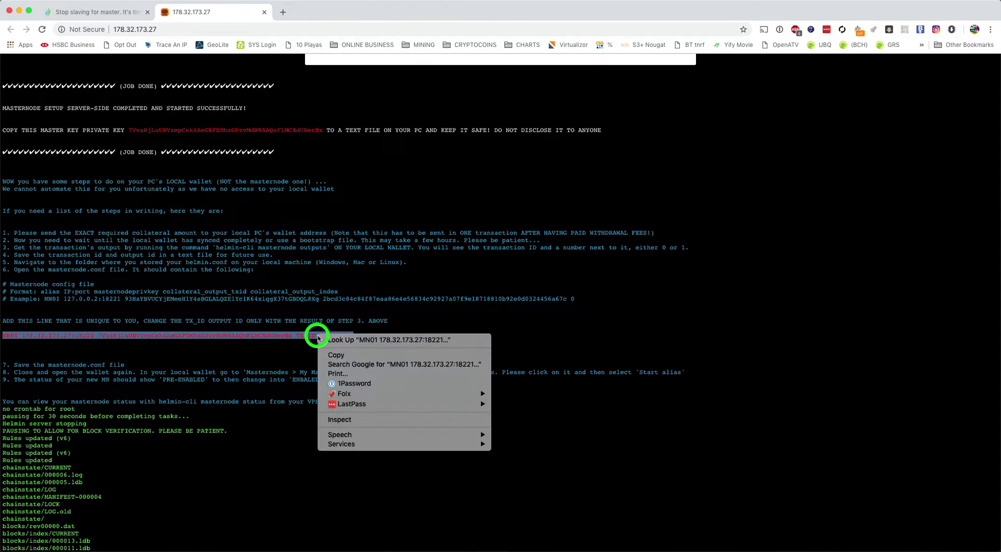
pyautogui.click(341, 356)
pyautogui.press('super+Tab')
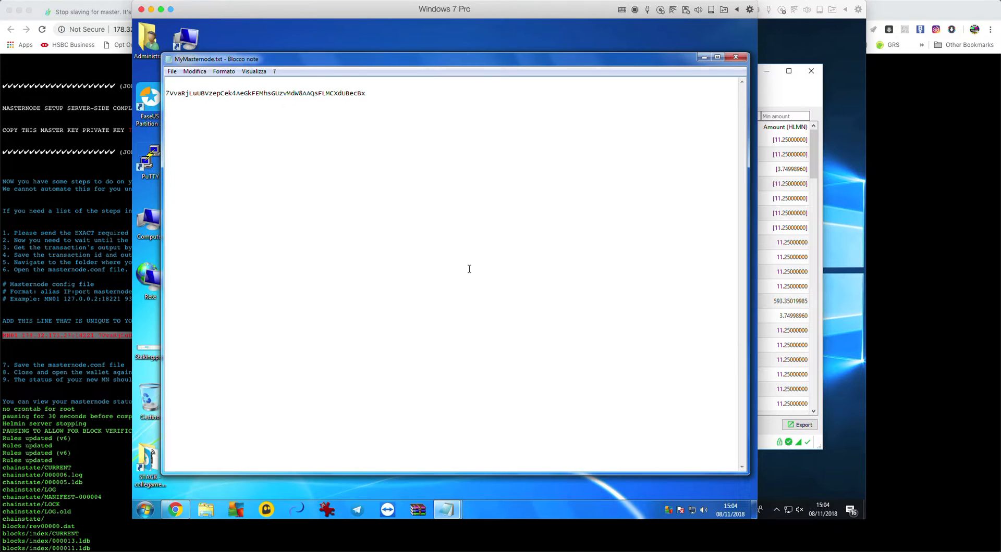
pyautogui.click(343, 241)
pyautogui.press('Return')
pyautogui.hotkey('ctrl', 'v')
# Mark the TX_ID and OUTPUT_ID placeholders to replace later, then return to the setup page
pyautogui.click(469, 197)
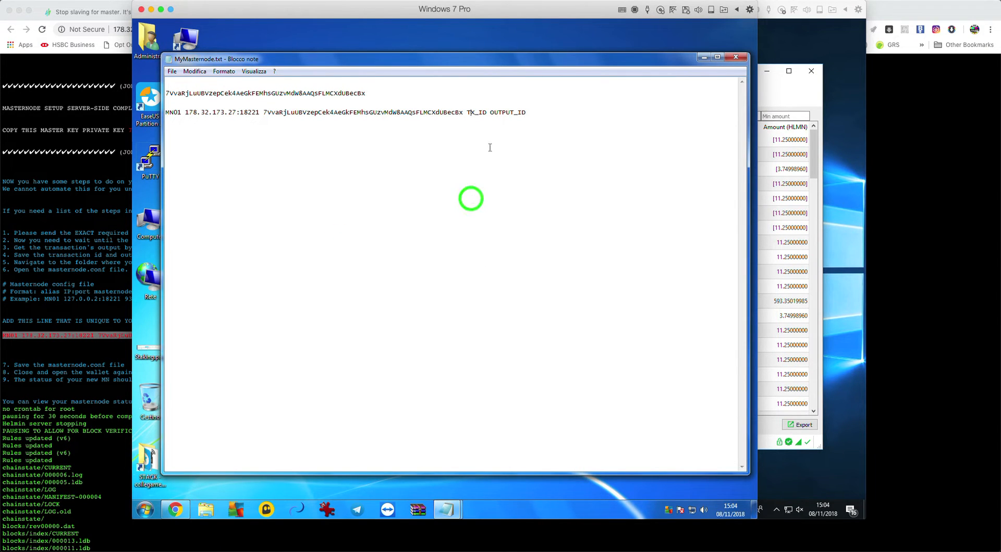
pyautogui.click(467, 112)
pyautogui.moveTo(468, 111); pyautogui.dragTo(525, 112)
pyautogui.click(495, 135)
pyautogui.click(509, 155)
pyautogui.click(90, 155)
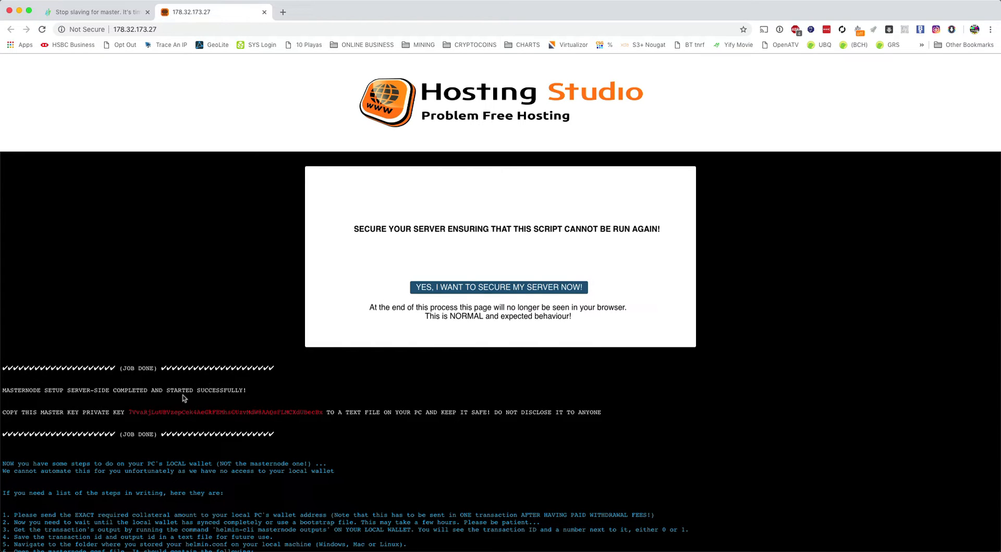
# Choose 'YES, I WANT TO SECURE MY SERVER NOW!' and confirm the private key is copied
pyautogui.click(769, 165)
pyautogui.scroll(-1, 405, 242)
pyautogui.scroll(1, 405, 243)
pyautogui.click(505, 290)
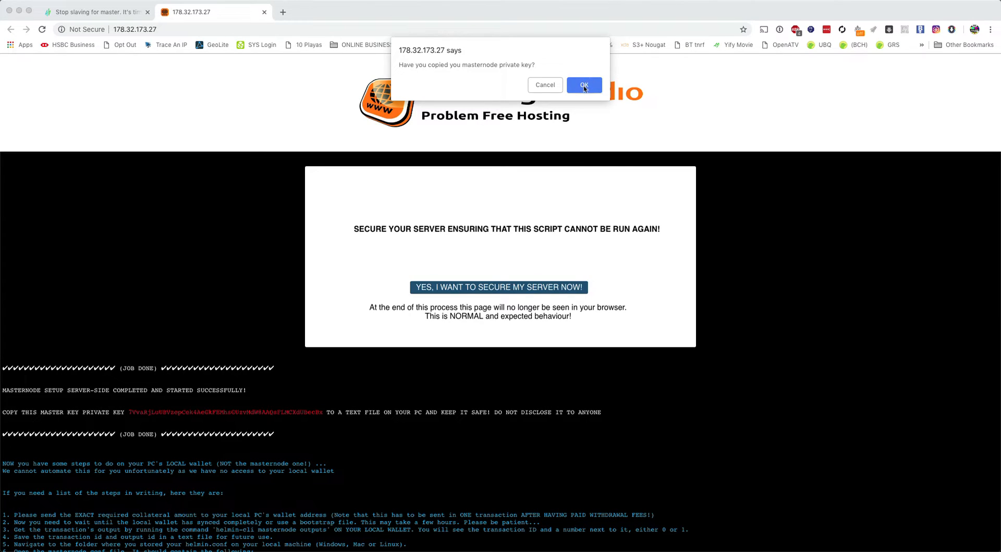
pyautogui.click(584, 85)
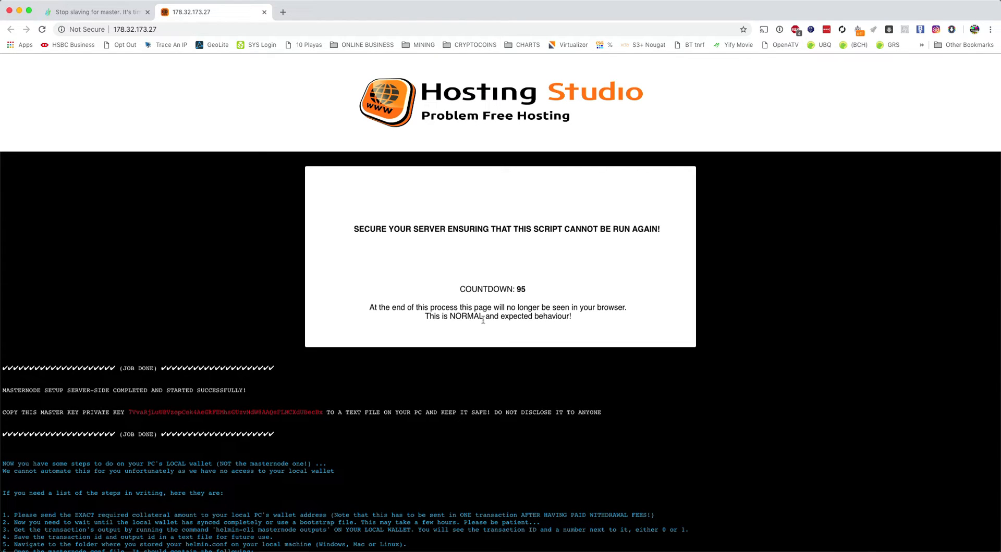
# Select the first line of the warning message while the securing countdown runs
pyautogui.click(393, 315)
pyautogui.click(370, 308)
pyautogui.moveTo(370, 308); pyautogui.dragTo(627, 310)
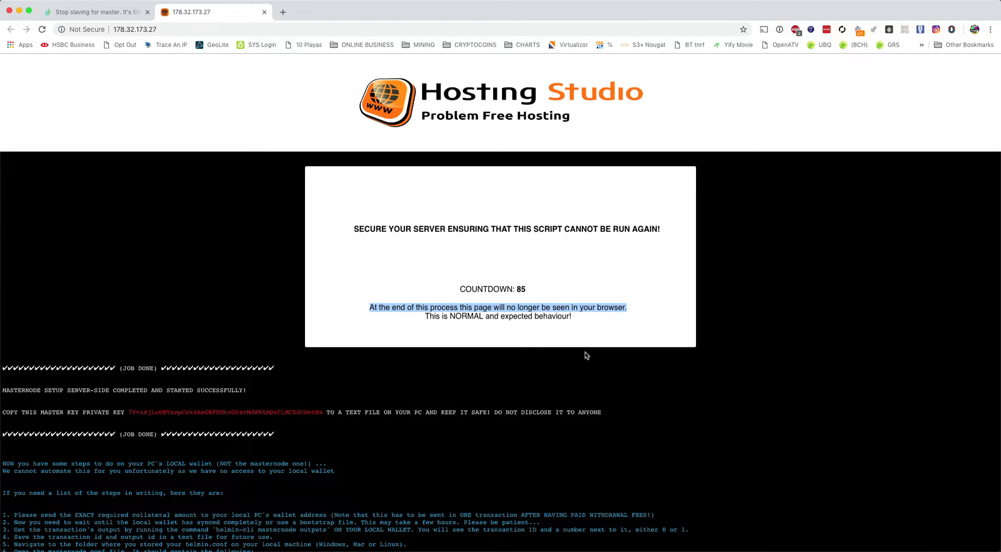
pyautogui.click(577, 319)
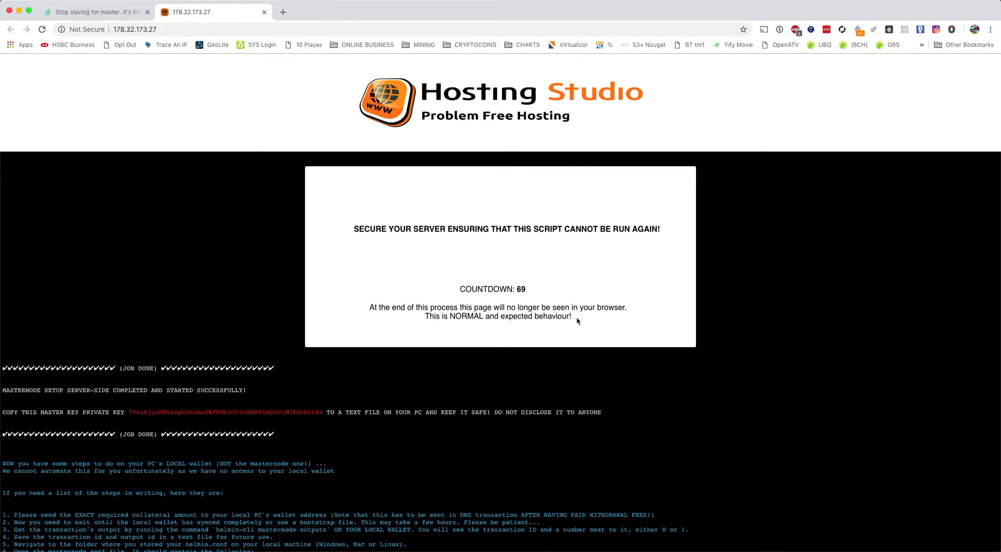
# Launch the Helmin wallet in the Windows 7 VM and look through its tools options
pyautogui.press('super+Tab')
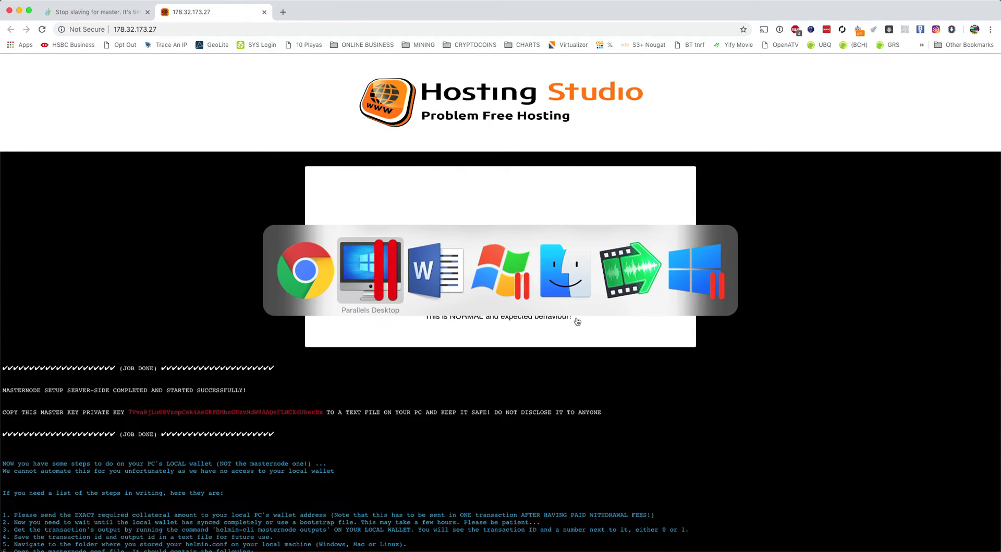
pyautogui.press('super+Tab')
pyautogui.press('super+Tab')
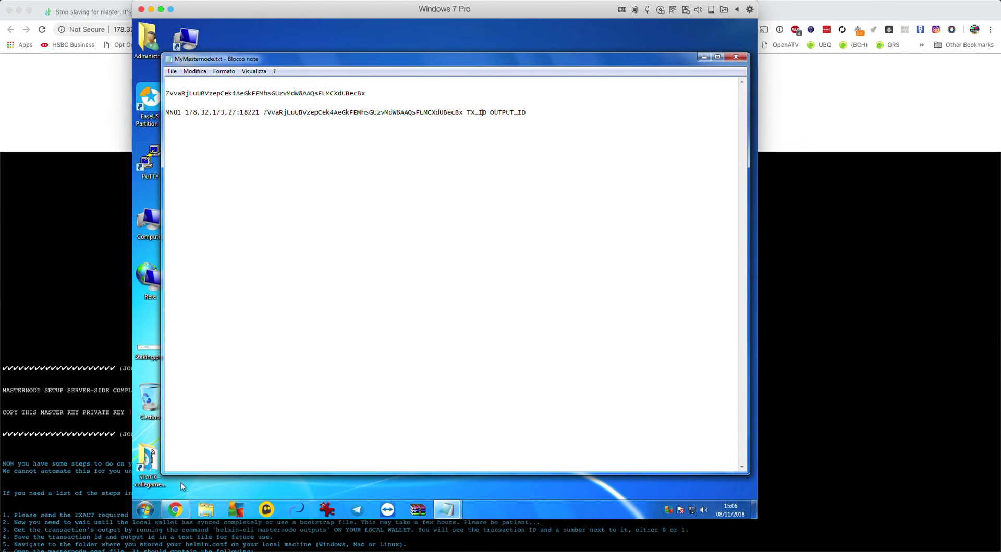
pyautogui.moveTo(593, 59); pyautogui.dragTo(629, 52)
pyautogui.doubleClick(185, 103)
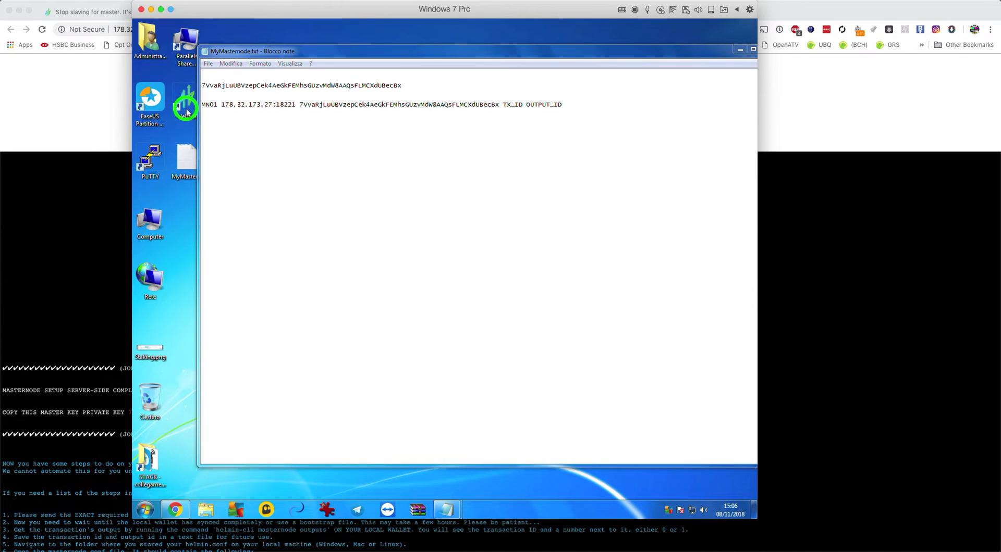
pyautogui.click(472, 273)
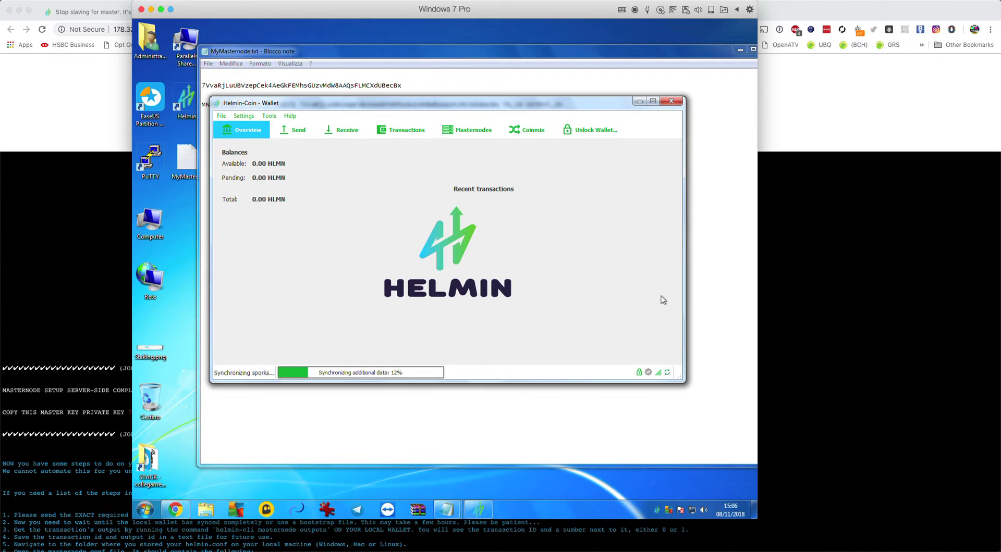
pyautogui.click(269, 116)
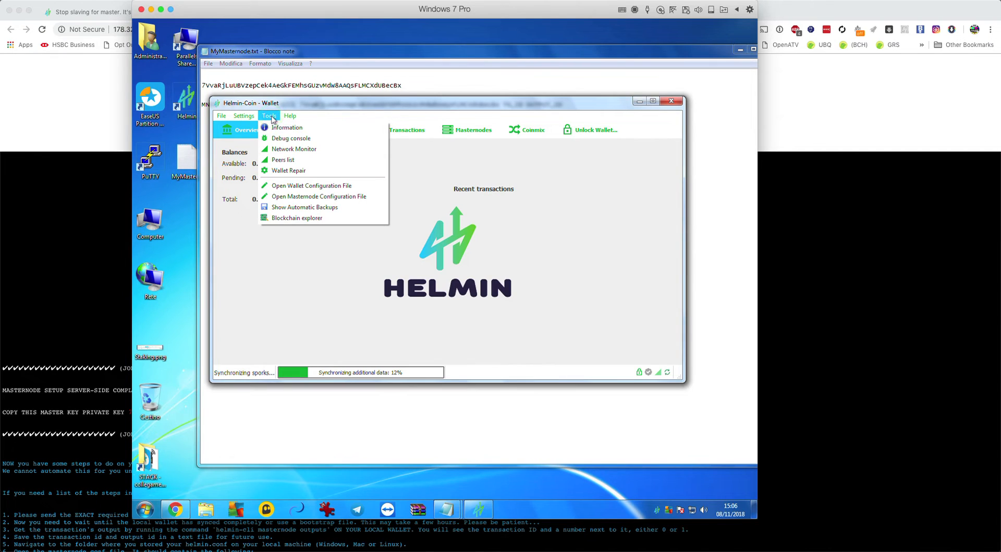
pyautogui.moveTo(250, 117)
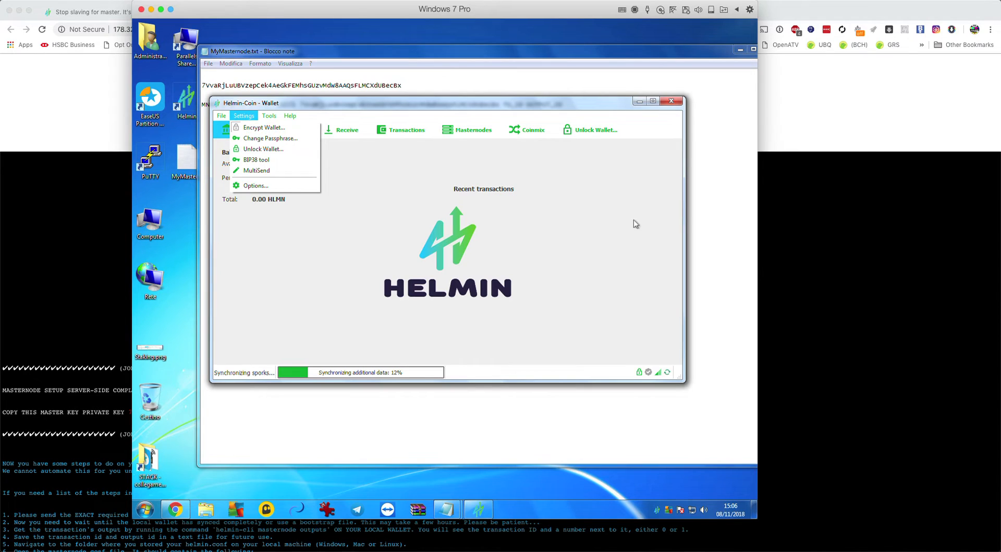
pyautogui.click(611, 252)
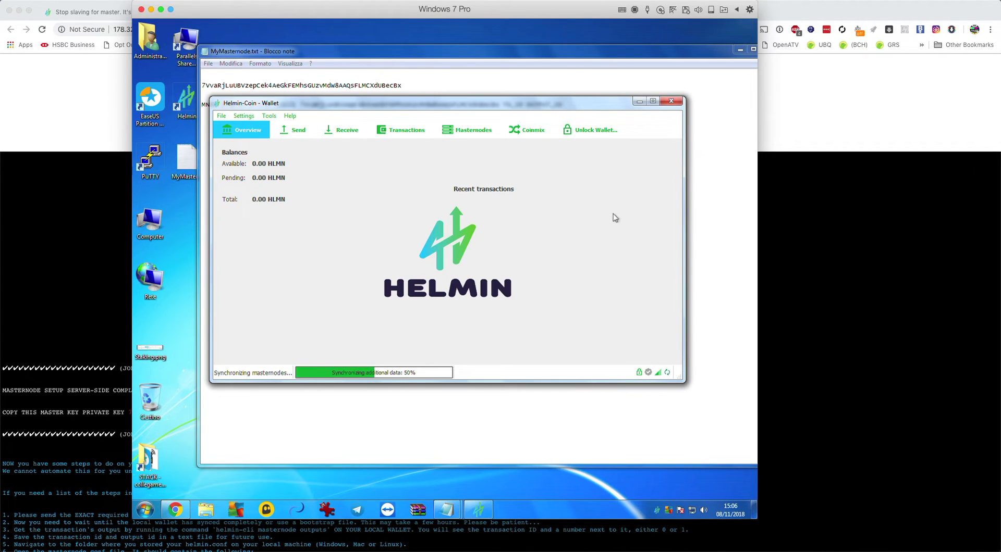
# Unlock the wallet for anonymization and staking only with its passphrase, then show the 178.32.173.27 page
pyautogui.click(583, 133)
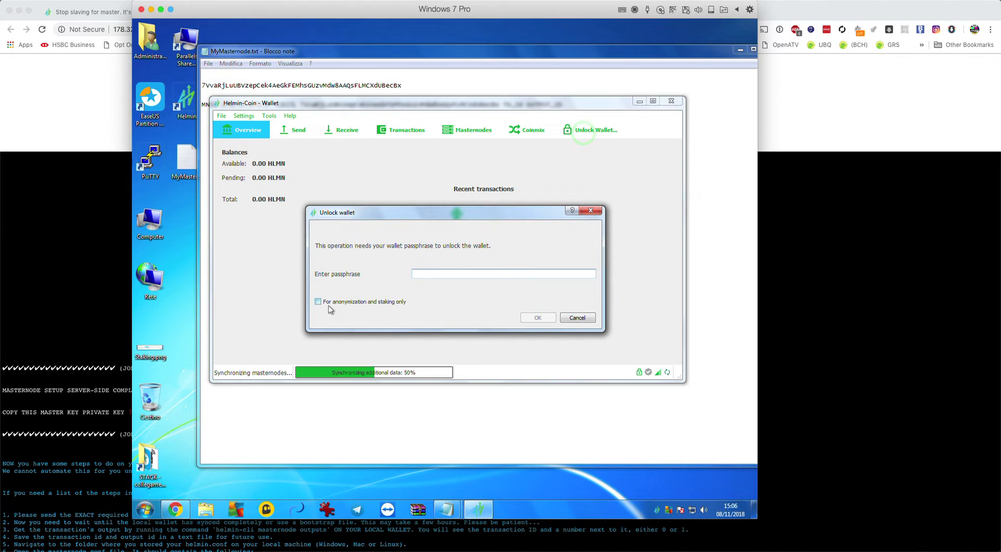
pyautogui.click(318, 302)
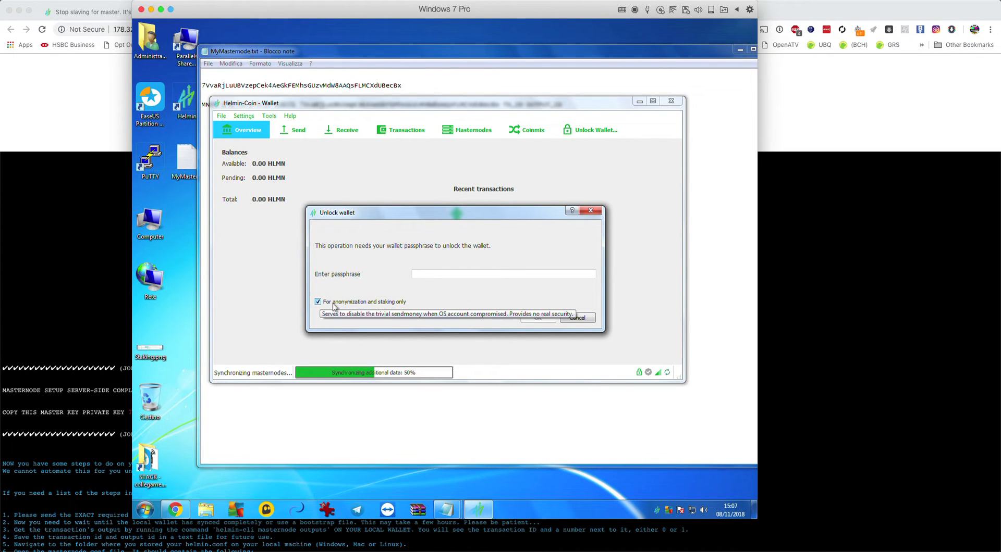
pyautogui.click(424, 276)
pyautogui.write('•••')
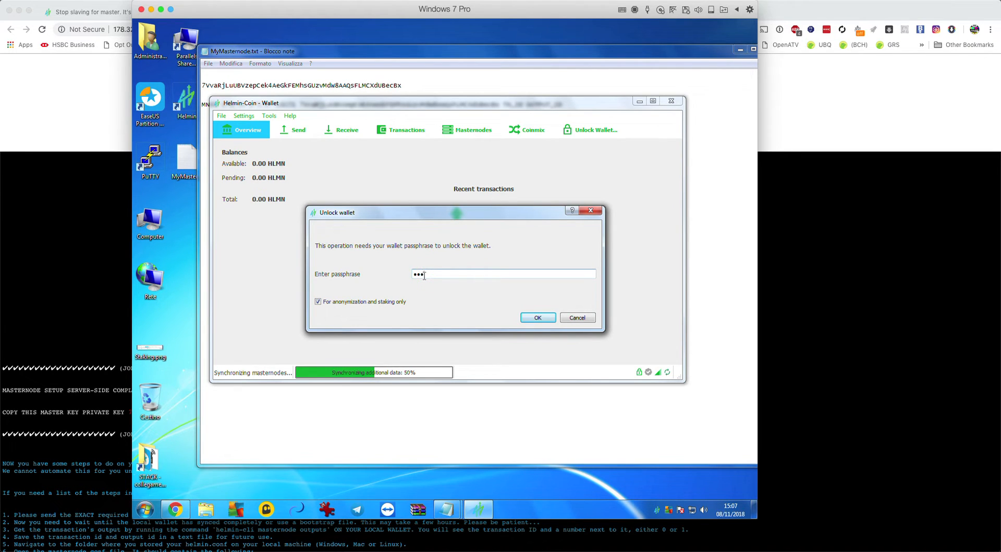
pyautogui.write('•••')
pyautogui.click(540, 318)
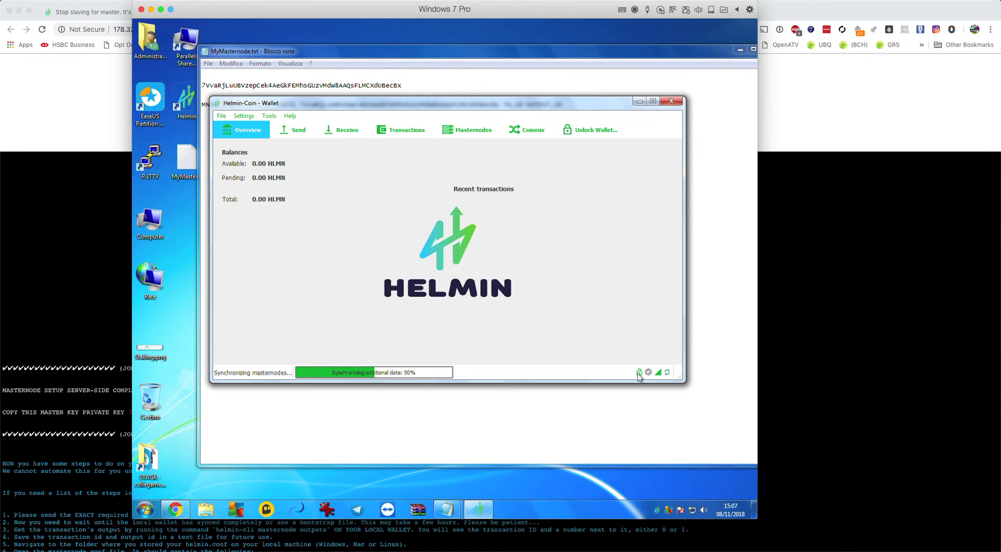
pyautogui.moveTo(640, 375)
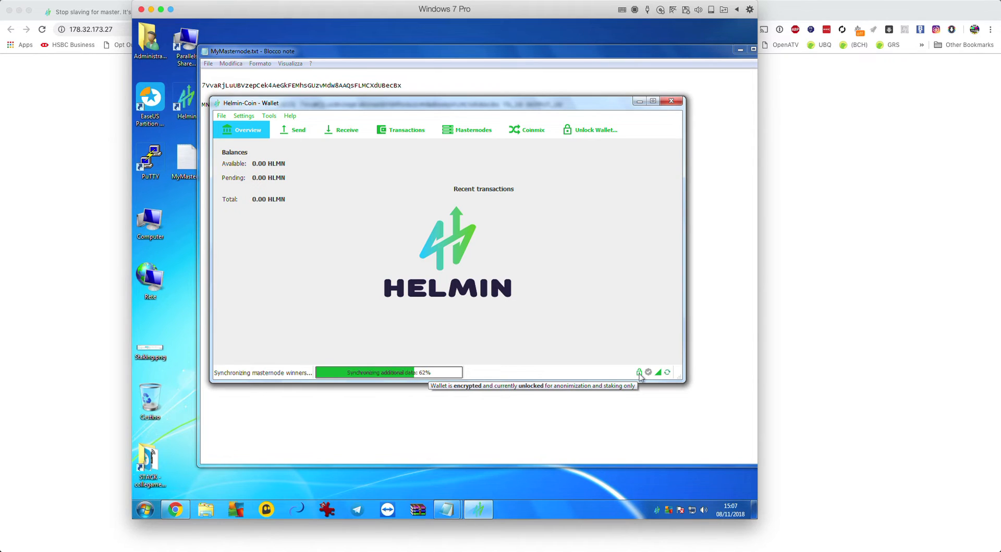
pyautogui.click(860, 249)
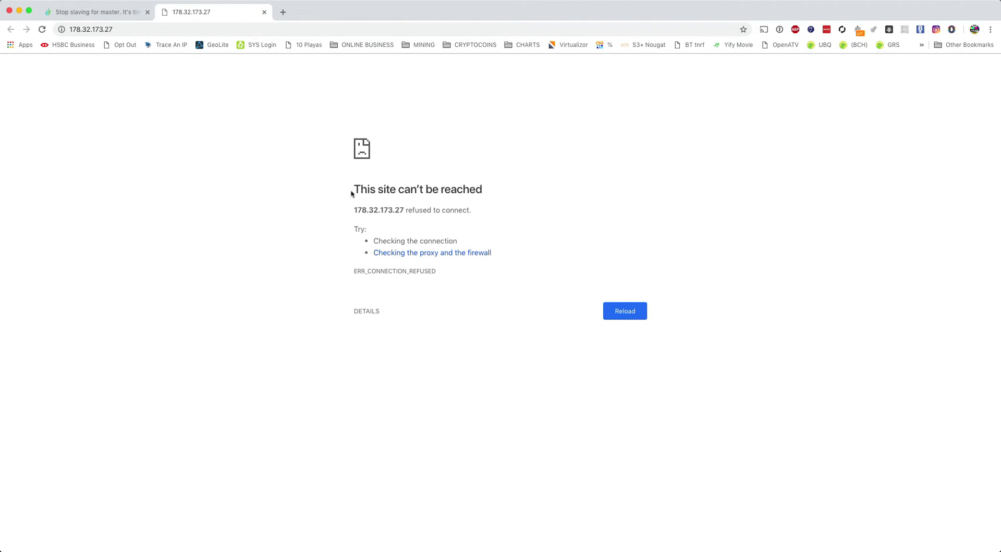
# Reload the 178.32.173.27 page twice; it still can't be reached
pyautogui.moveTo(352, 193); pyautogui.dragTo(490, 313)
pyautogui.click(239, 219)
pyautogui.click(123, 28)
pyautogui.click(116, 84)
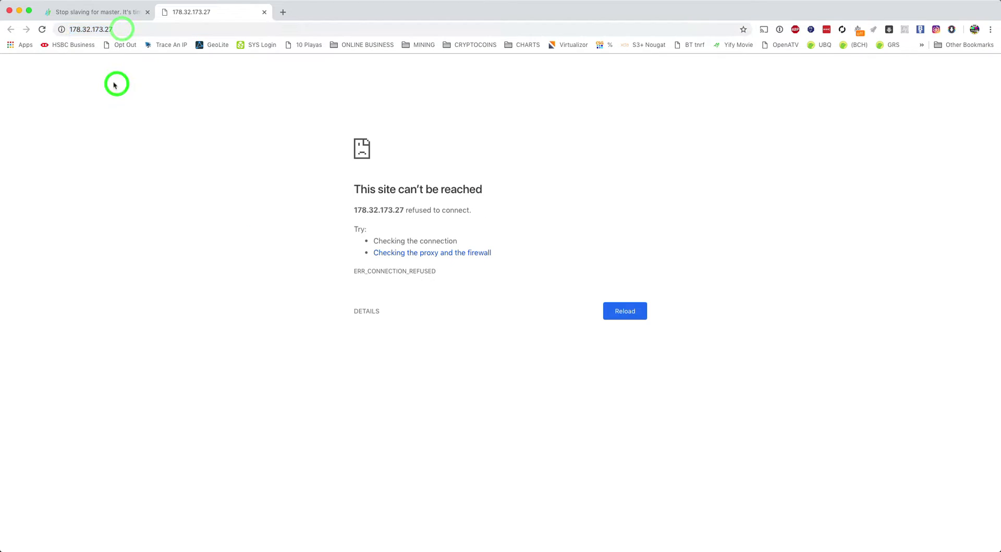
pyautogui.click(42, 29)
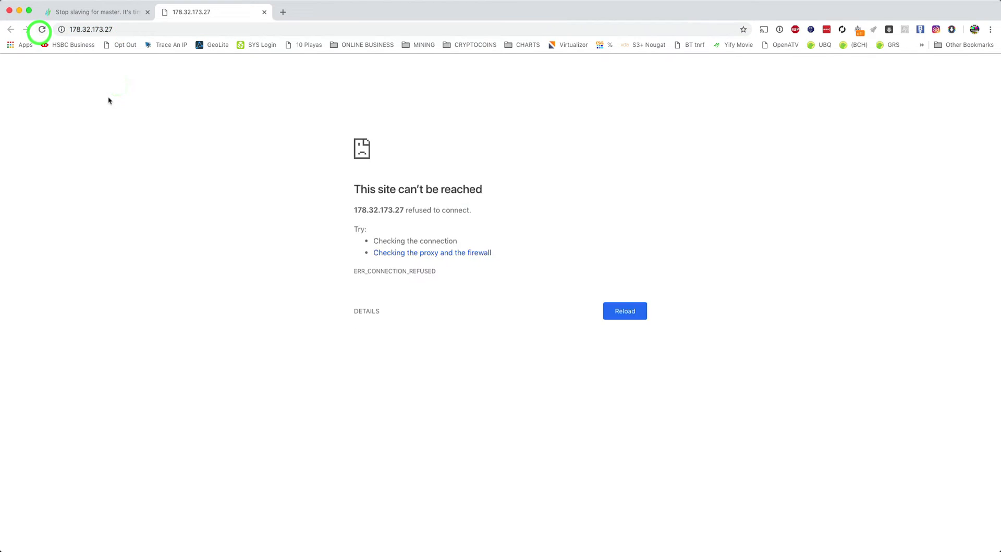
pyautogui.click(42, 29)
# Close the 178.32.173.27 tab and switch back to the Windows 7 VM's wallet
pyautogui.moveTo(350, 194); pyautogui.dragTo(489, 192)
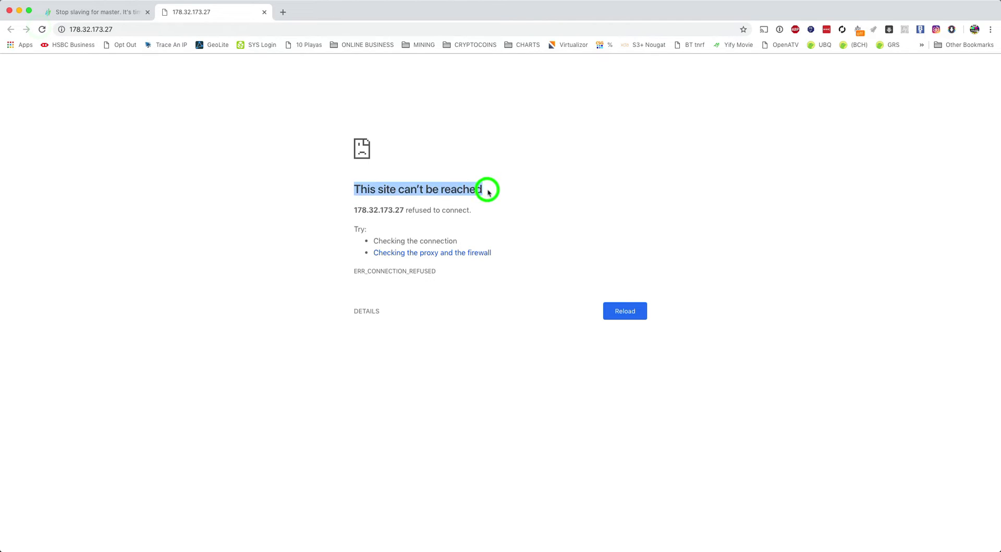
pyautogui.click(197, 174)
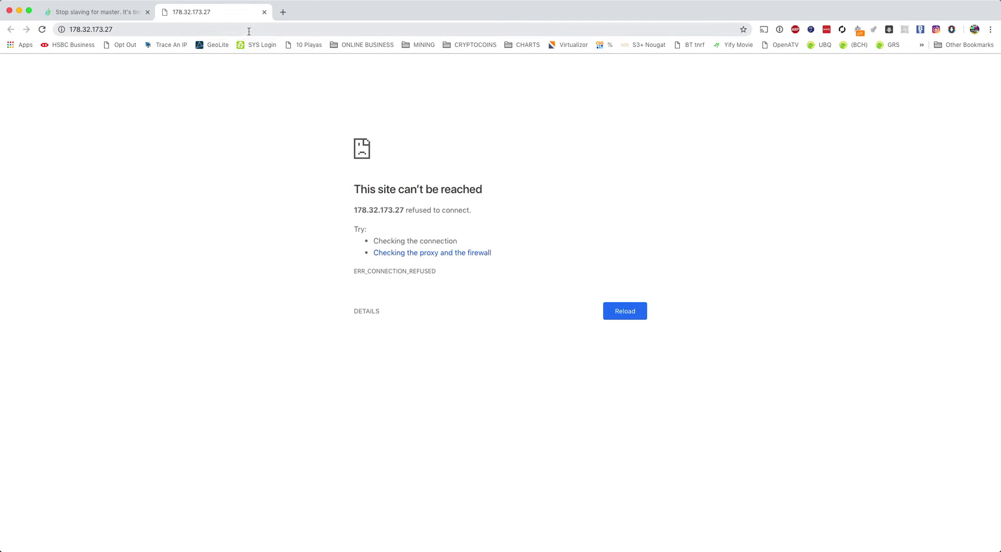
pyautogui.click(264, 14)
pyautogui.press('super+Tab')
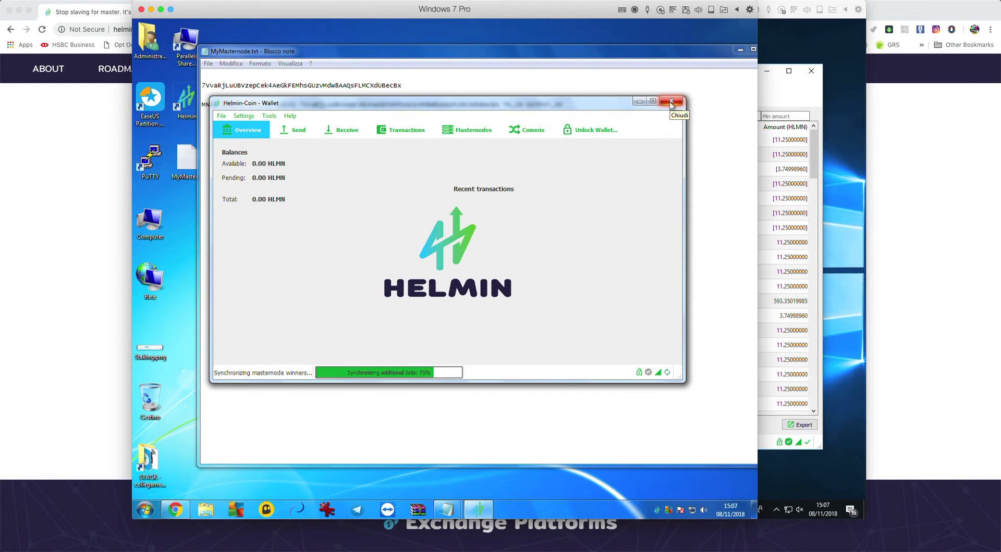
# Close the wallet and open the AppData\Roaming\Helmin data folder through %appdata%
pyautogui.click(671, 102)
pyautogui.click(388, 300)
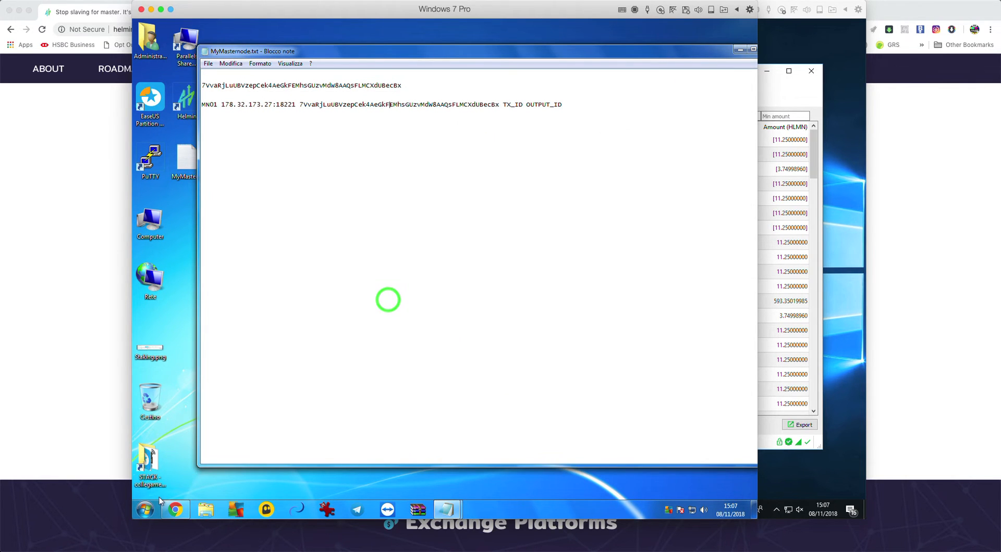
pyautogui.click(146, 511)
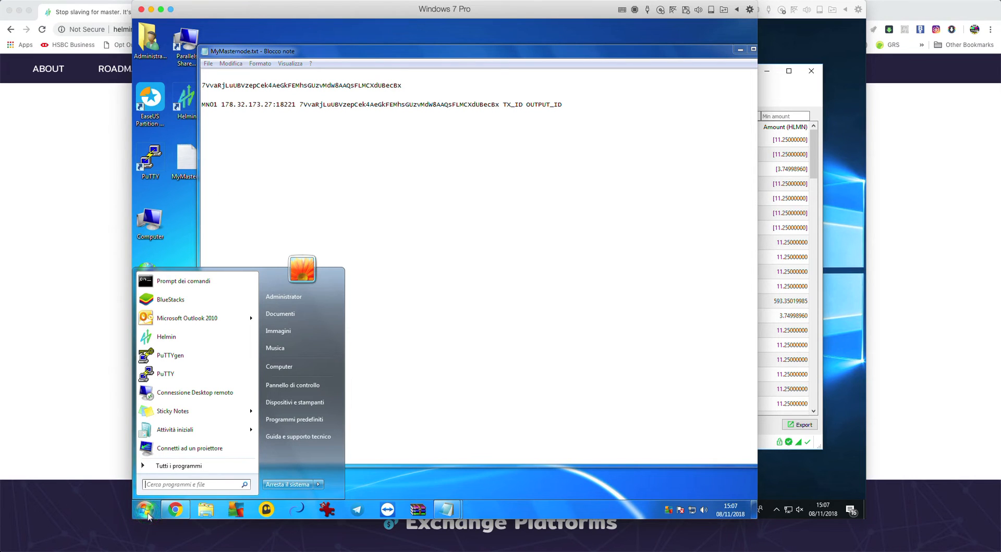
pyautogui.write('%appd')
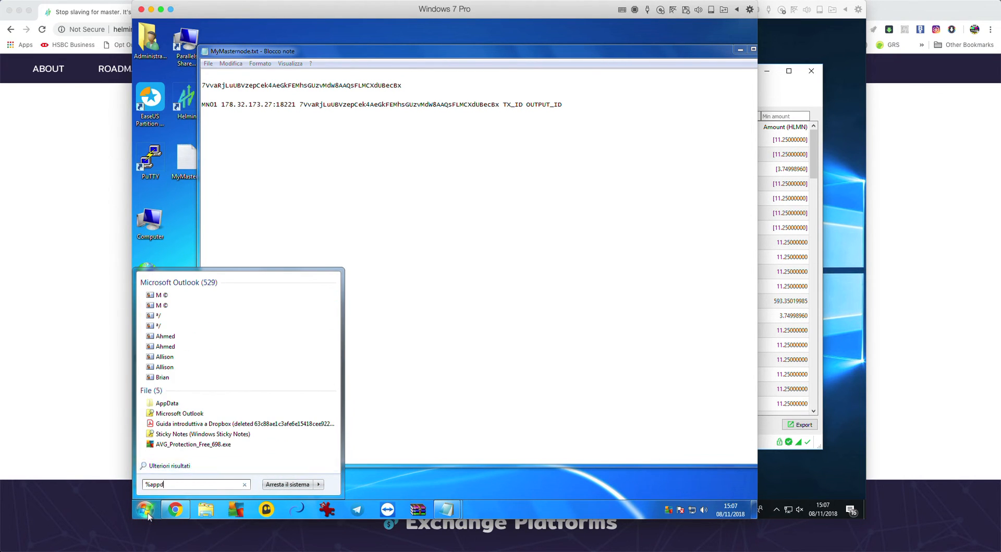
pyautogui.write('ata%')
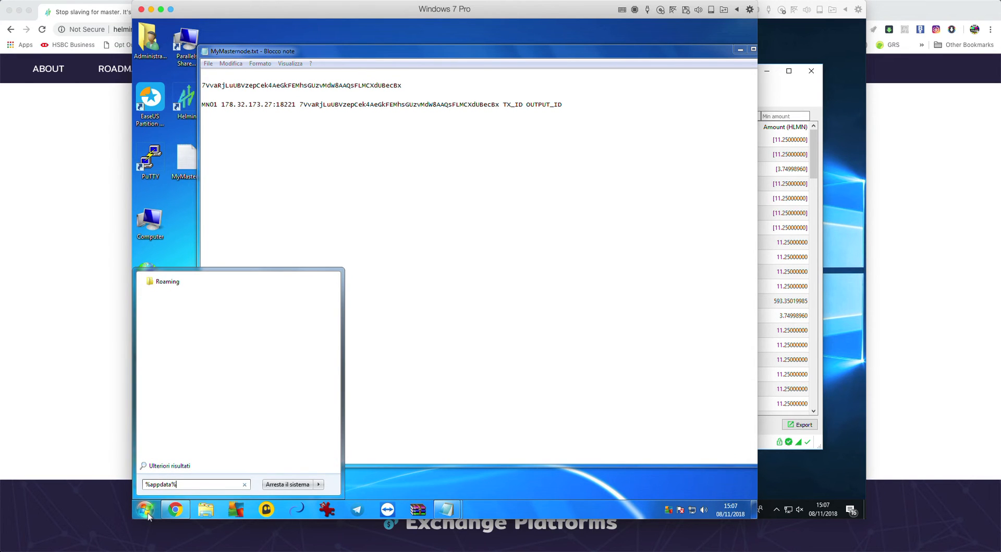
pyautogui.press('Return')
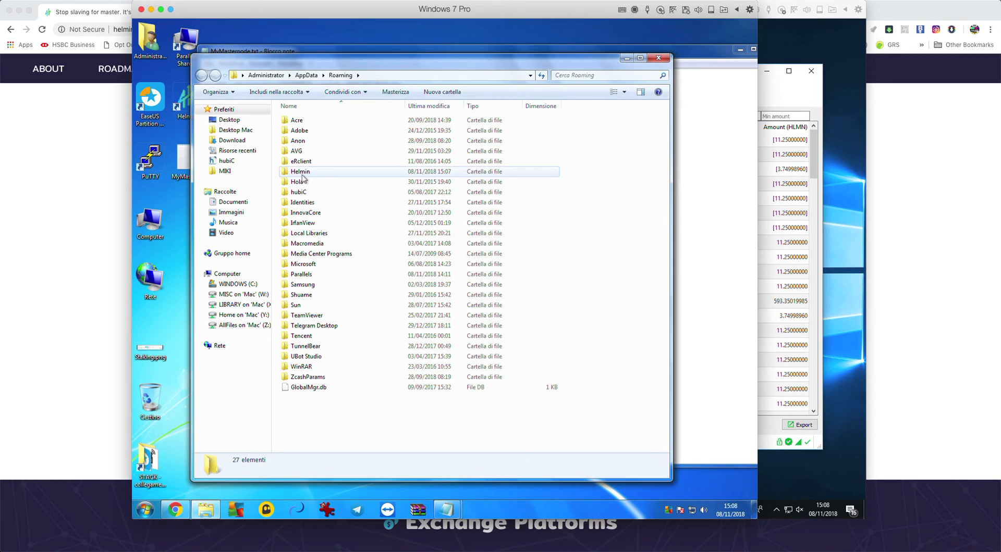
pyautogui.moveTo(301, 178)
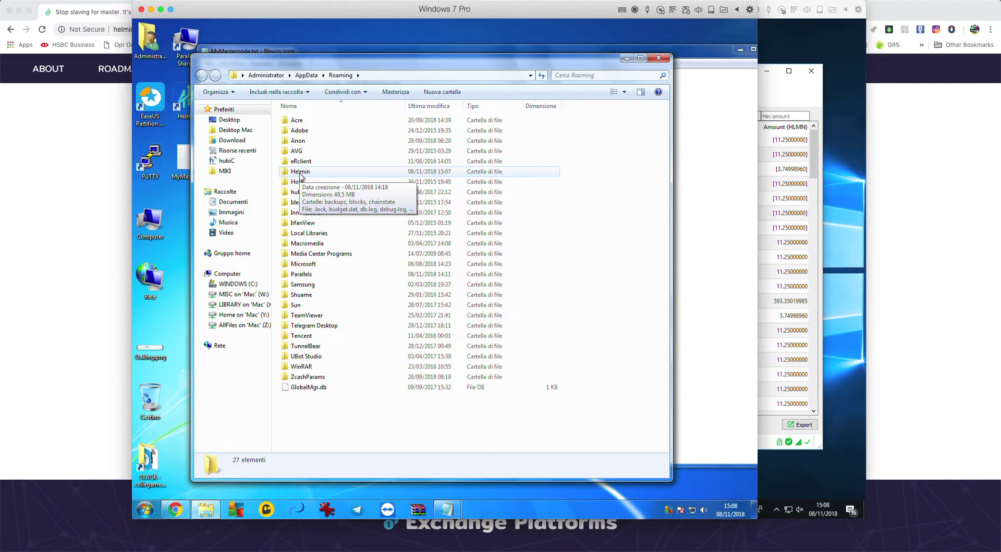
pyautogui.doubleClick(300, 174)
pyautogui.click(340, 293)
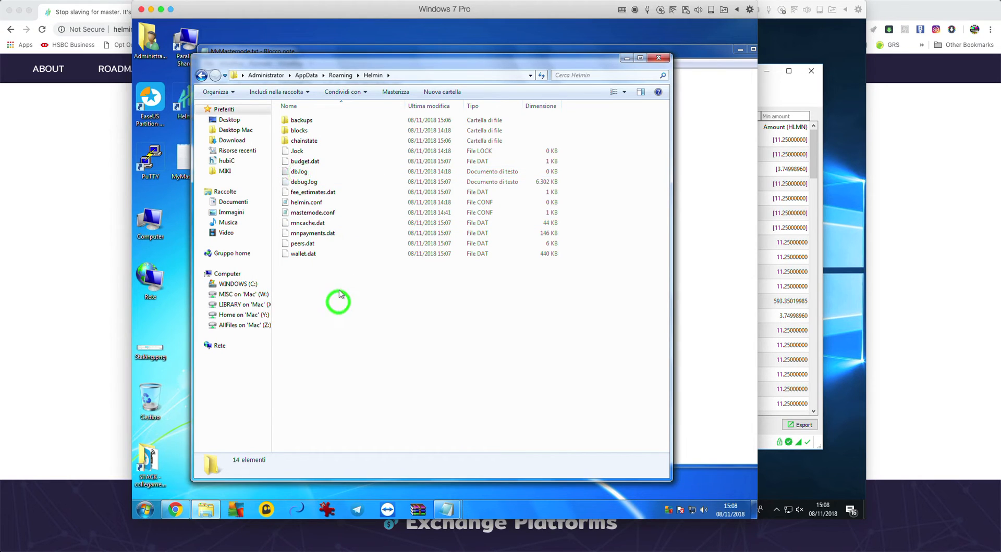
pyautogui.moveTo(306, 215)
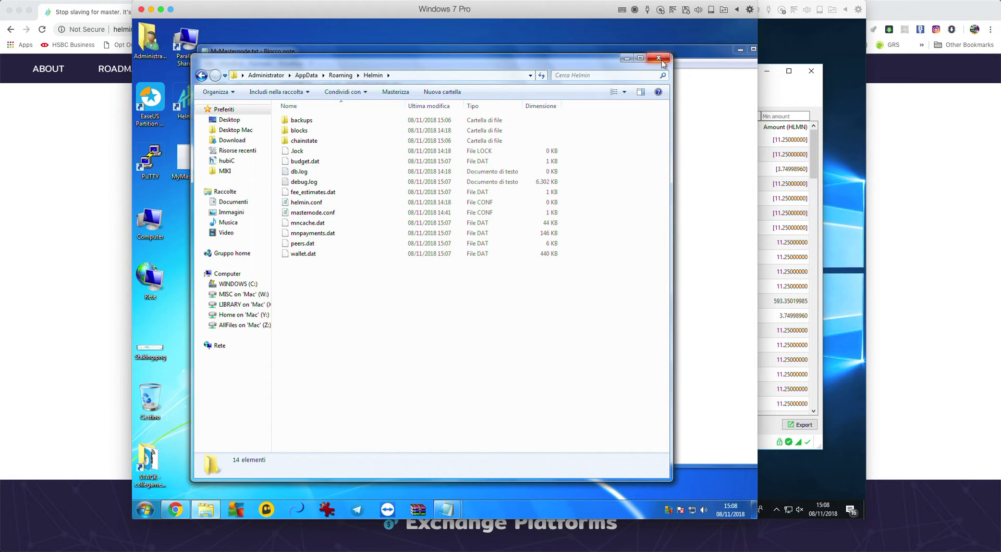
# Check the TX_ID and OUTPUT_ID placeholders in the MN01 line of MyMasternode.txt
pyautogui.click(716, 187)
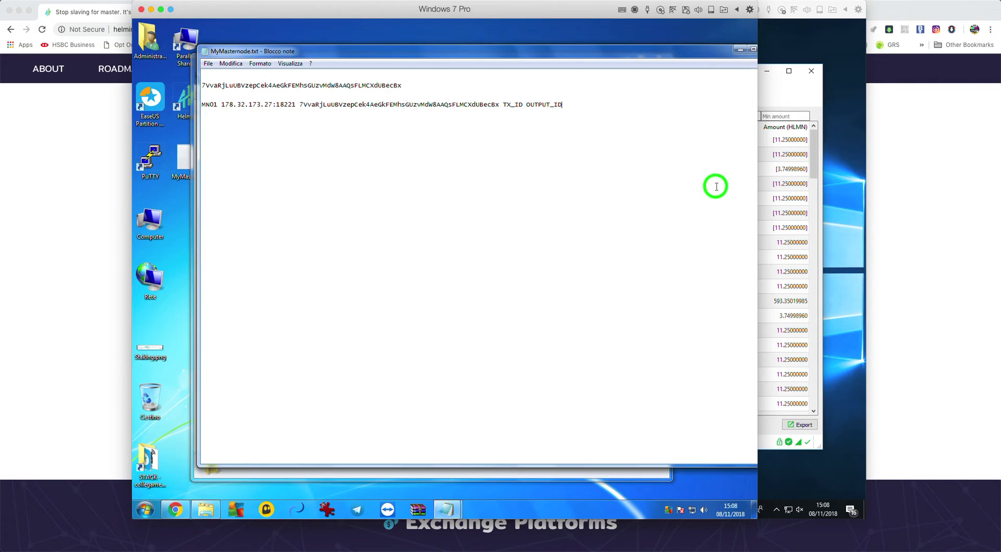
pyautogui.click(523, 106)
pyautogui.moveTo(528, 106); pyautogui.dragTo(561, 105)
pyautogui.click(545, 112)
pyautogui.click(516, 237)
# Relaunch the Helmin wallet past the unverified-publisher warning
pyautogui.doubleClick(185, 97)
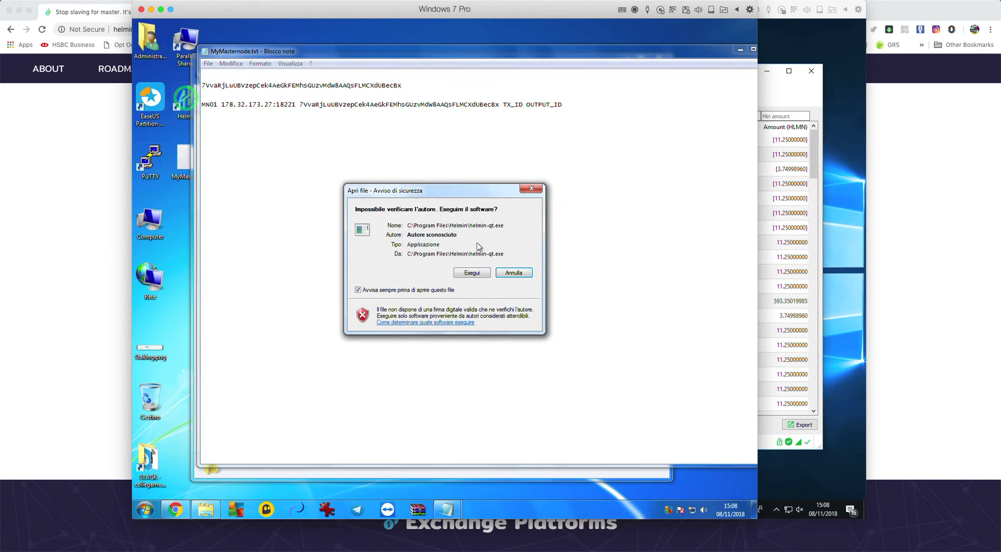
pyautogui.click(463, 273)
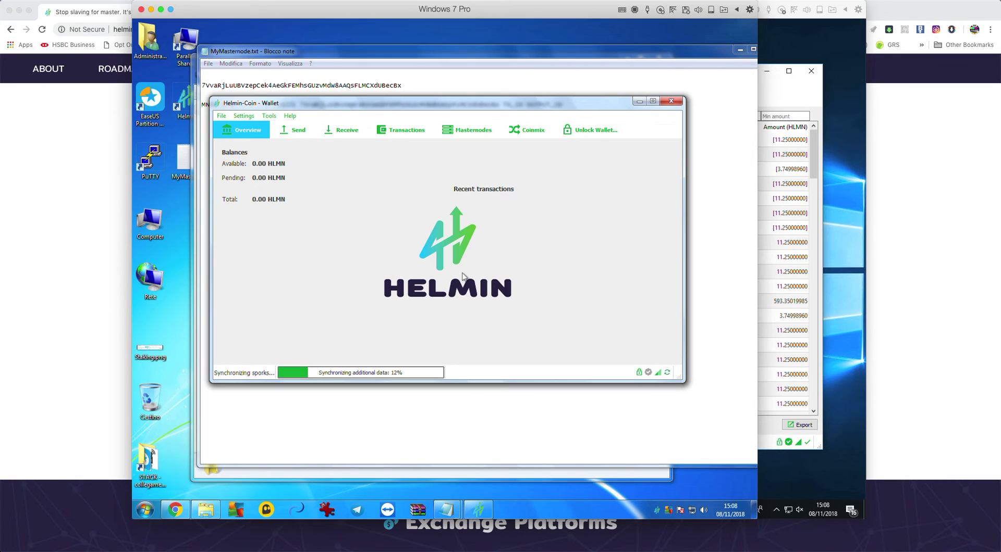
pyautogui.click(271, 119)
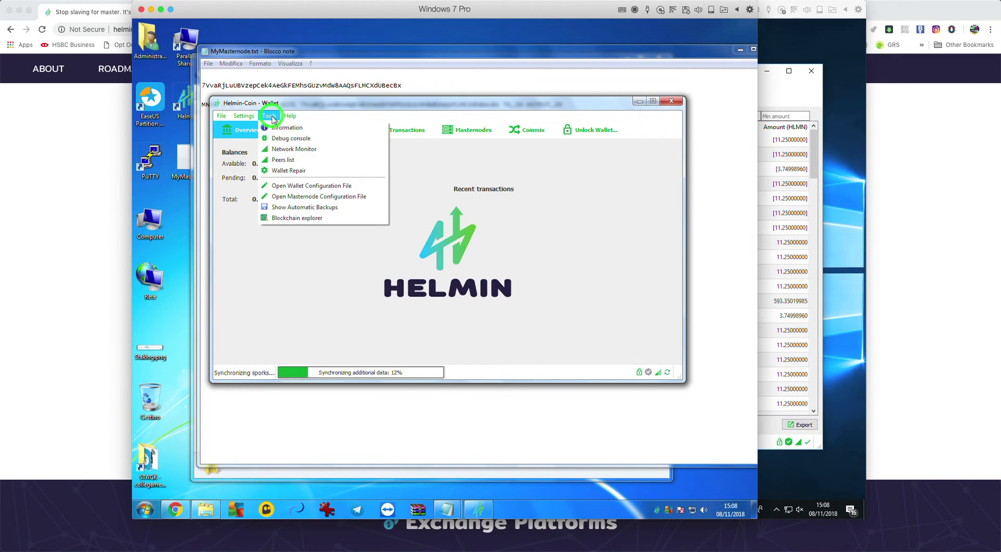
# Run 'masternode outputs' in the debug console, which returns an empty { } result
pyautogui.click(291, 138)
pyautogui.click(320, 410)
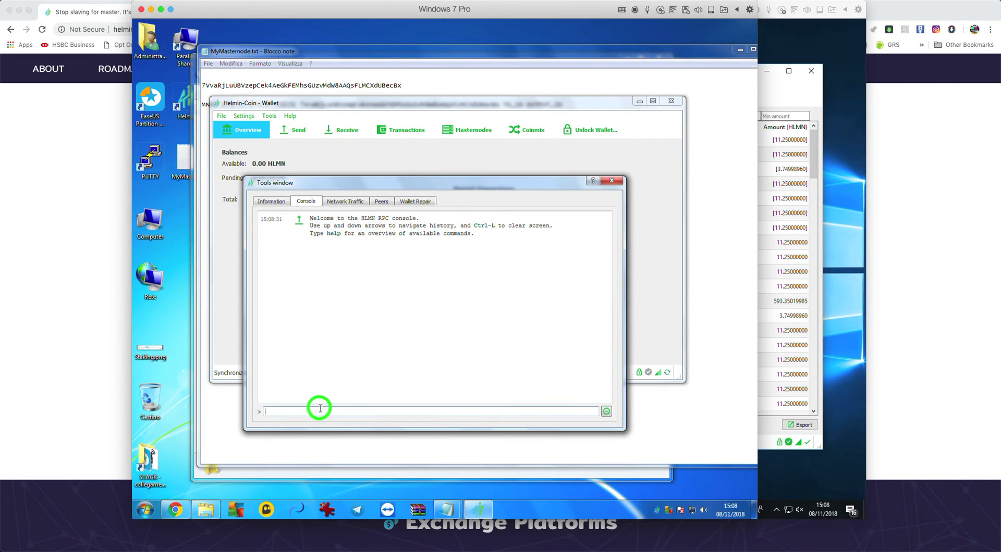
pyautogui.write('masternode outputs')
pyautogui.press('Return')
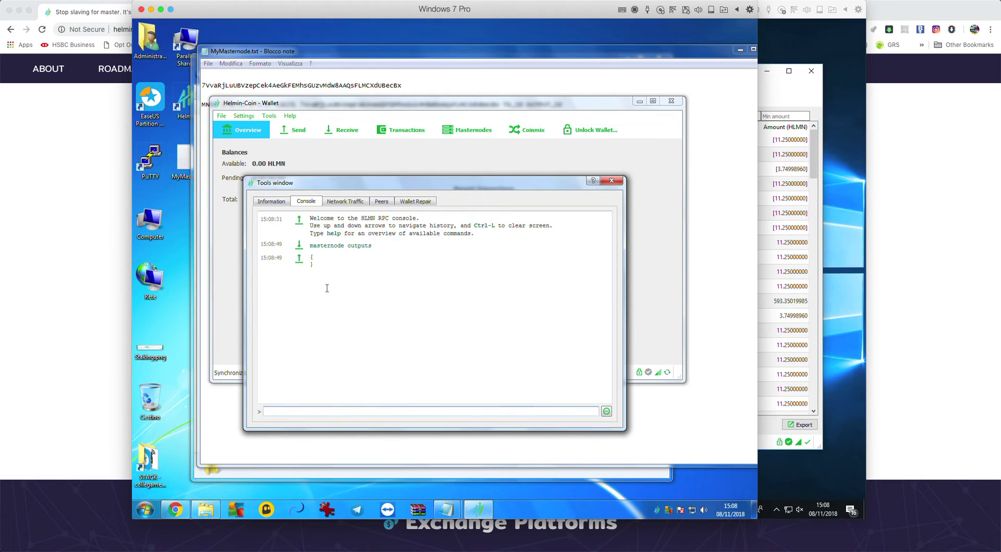
pyautogui.moveTo(312, 257); pyautogui.dragTo(312, 265)
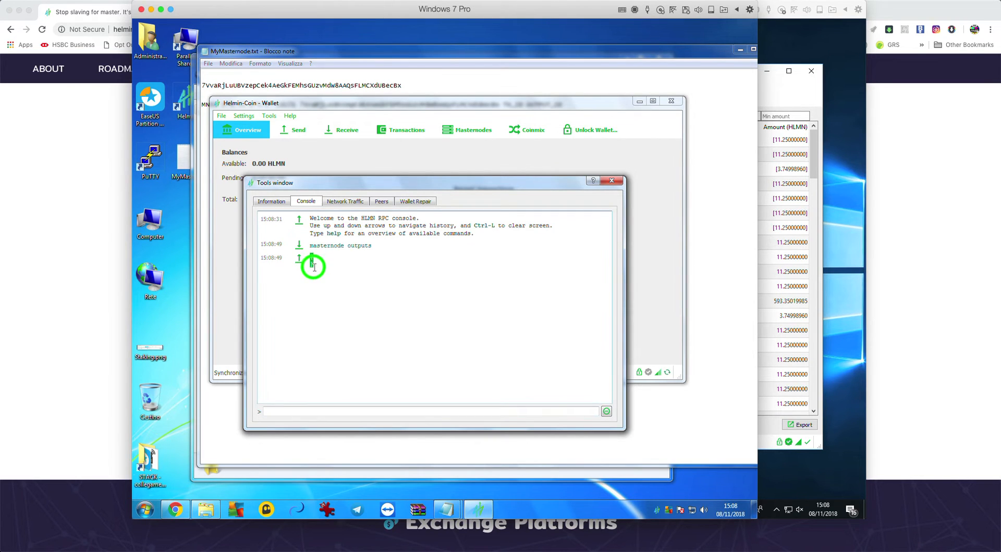
pyautogui.click(373, 289)
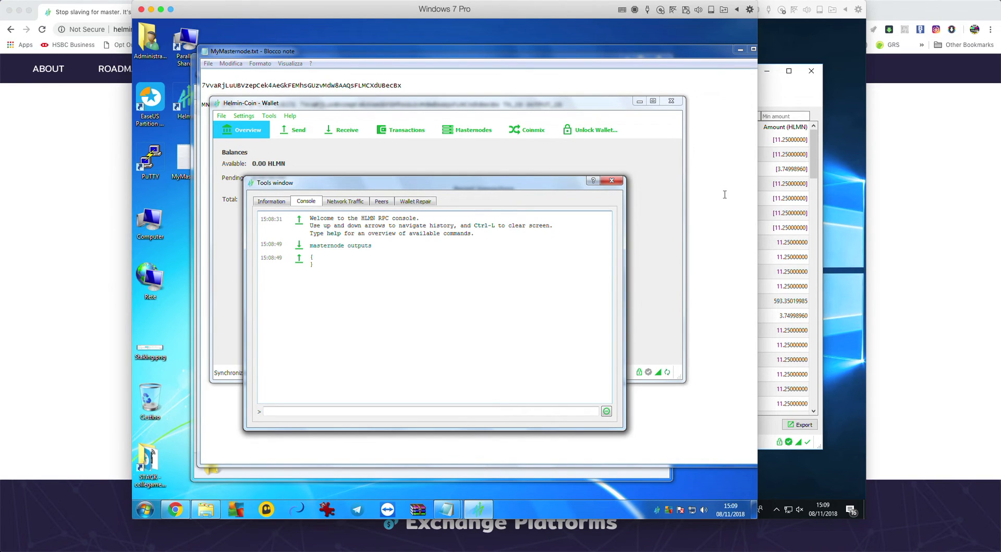
# Replace TX_ID with a sample transaction ID and OUTPUT_ID with 0, then save MyMasternode.txt
pyautogui.click(724, 194)
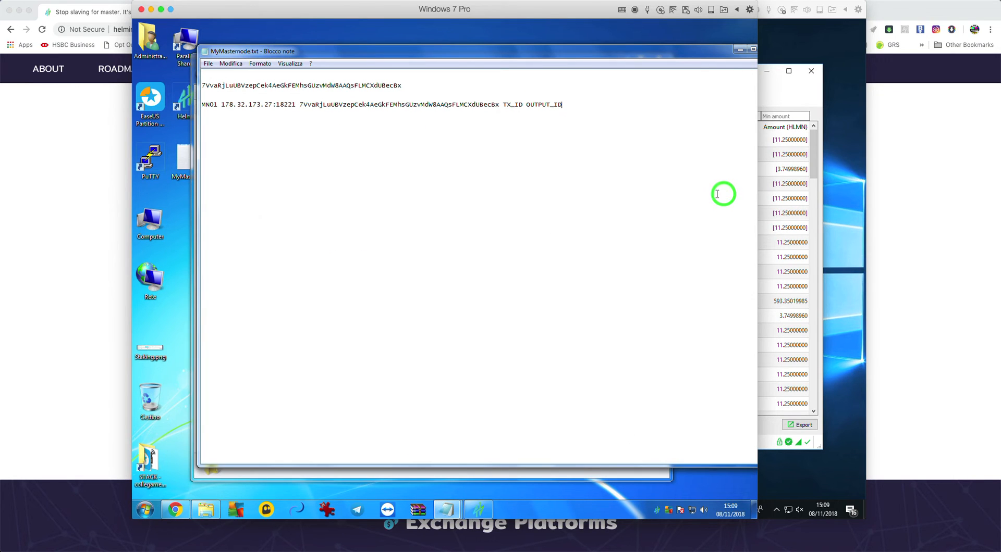
pyautogui.moveTo(504, 104); pyautogui.dragTo(522, 105)
pyautogui.write('84897478476789647896gf')
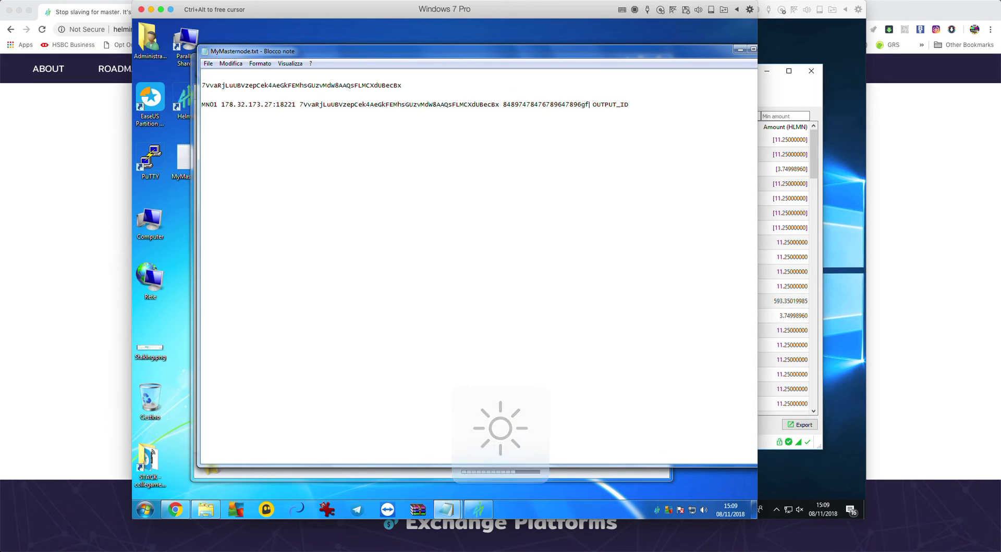
pyautogui.write('gfgf')
pyautogui.write('33444ss')
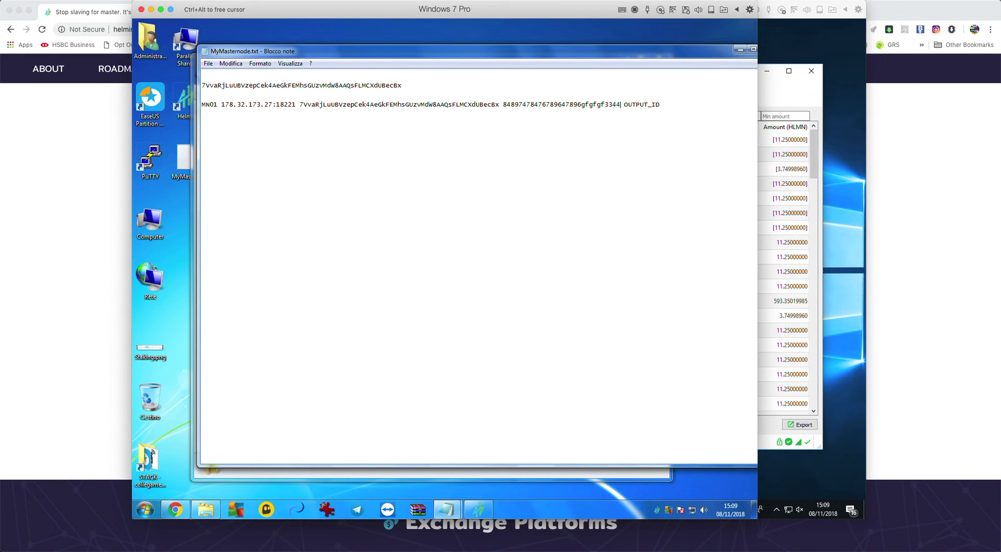
pyautogui.moveTo(637, 105); pyautogui.dragTo(676, 105)
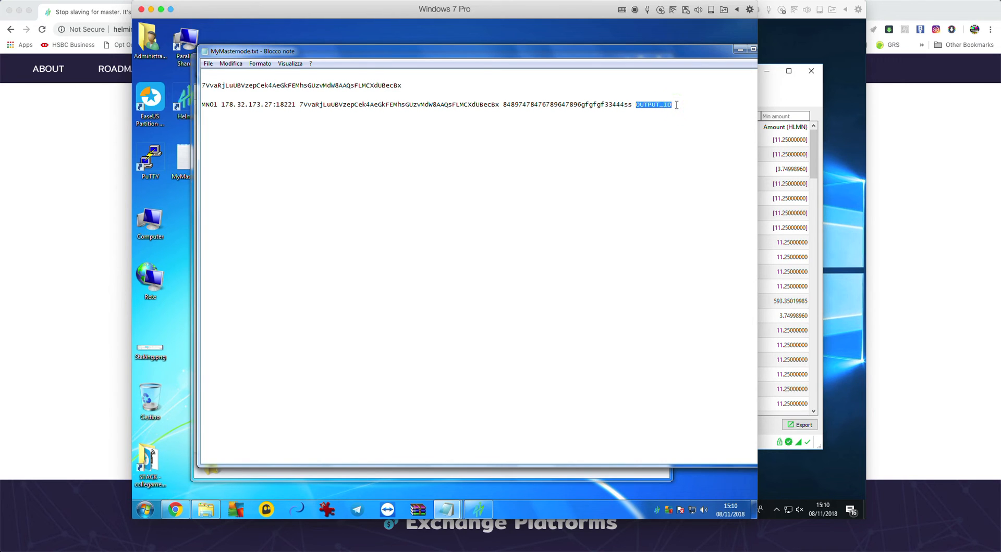
pyautogui.write('0')
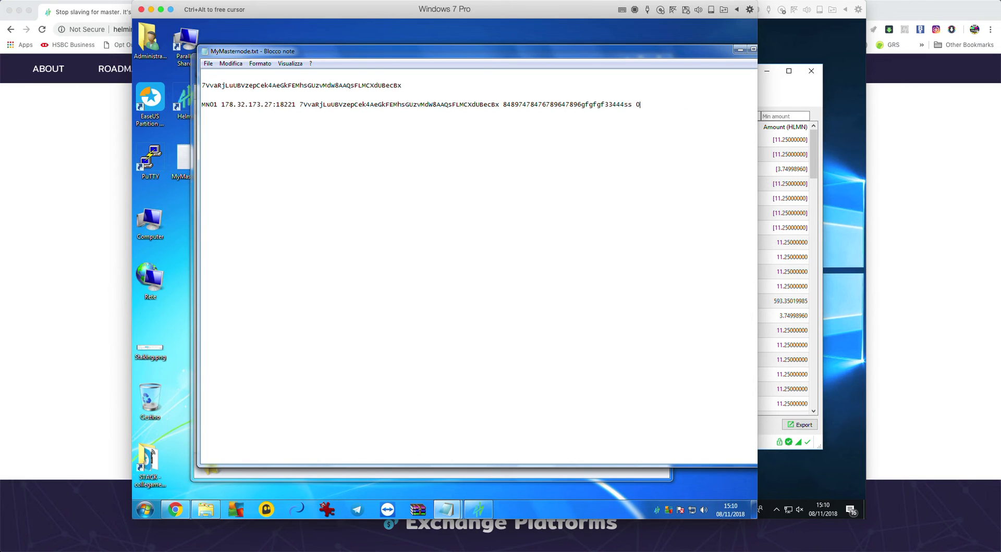
pyautogui.click(208, 64)
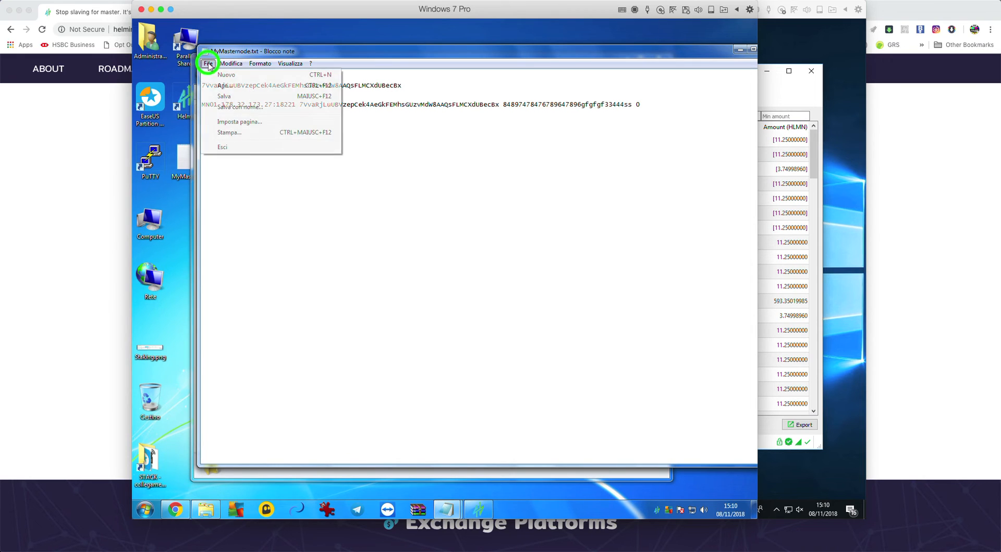
pyautogui.click(230, 95)
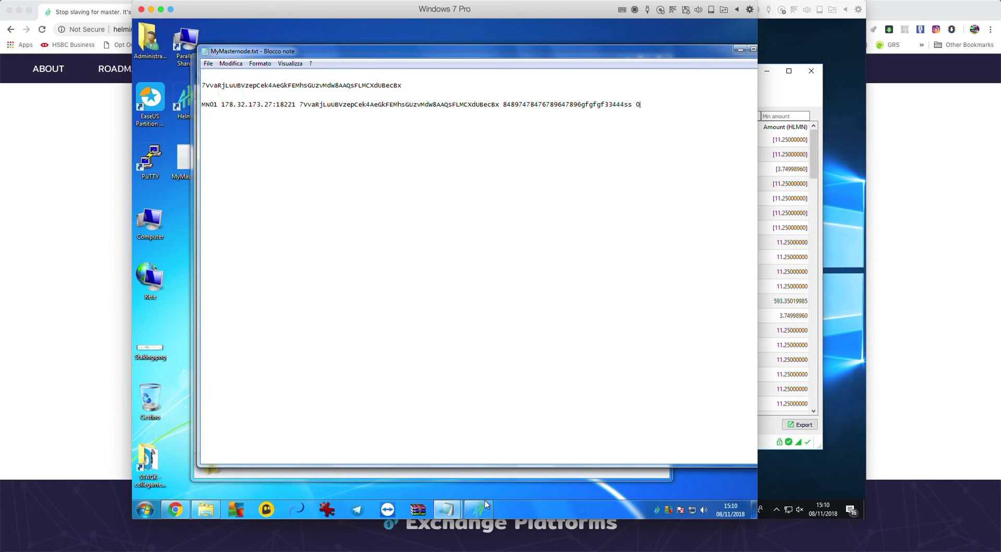
pyautogui.click(479, 510)
# Close the wallet and open masternode.conf from the Helmin folder next to the MyMasternode notes
pyautogui.click(611, 182)
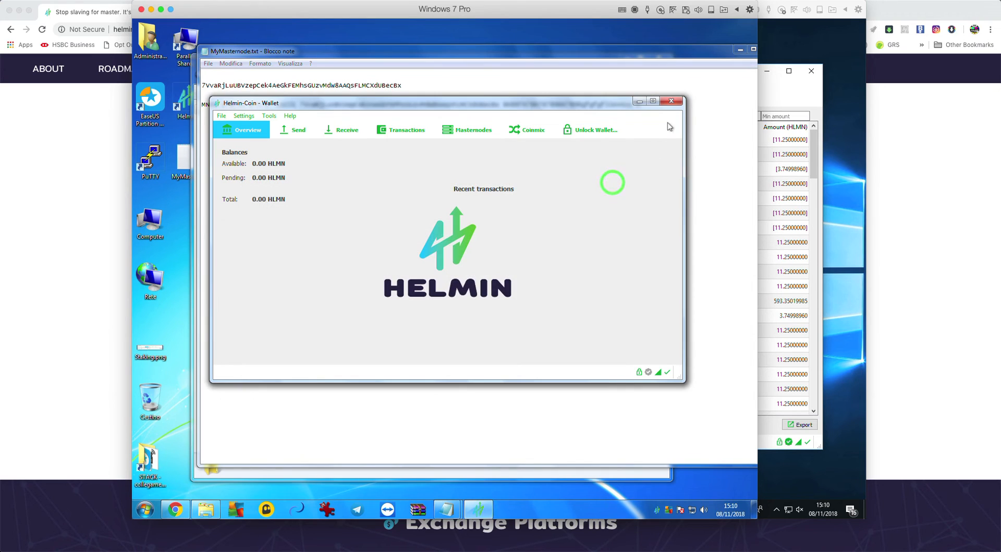
pyautogui.click(671, 101)
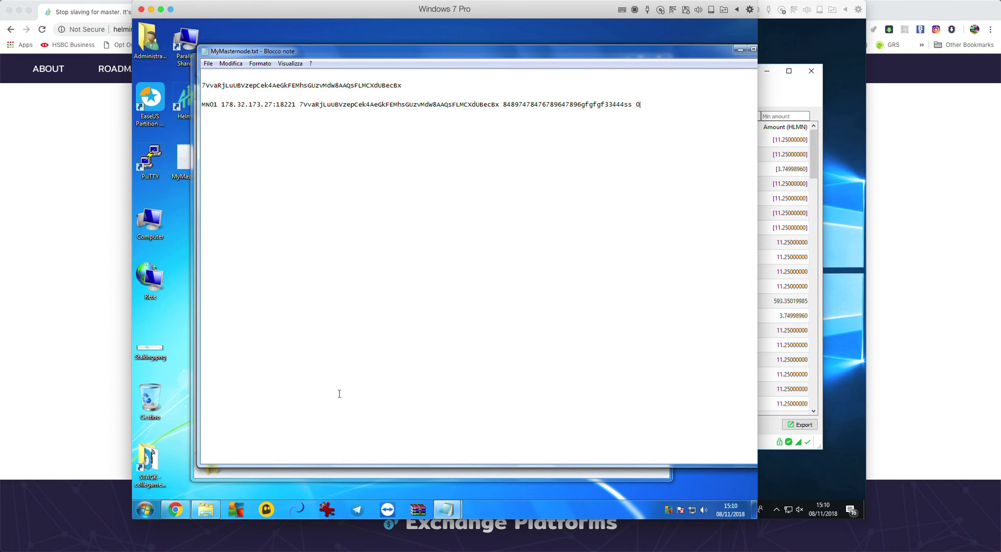
pyautogui.click(206, 509)
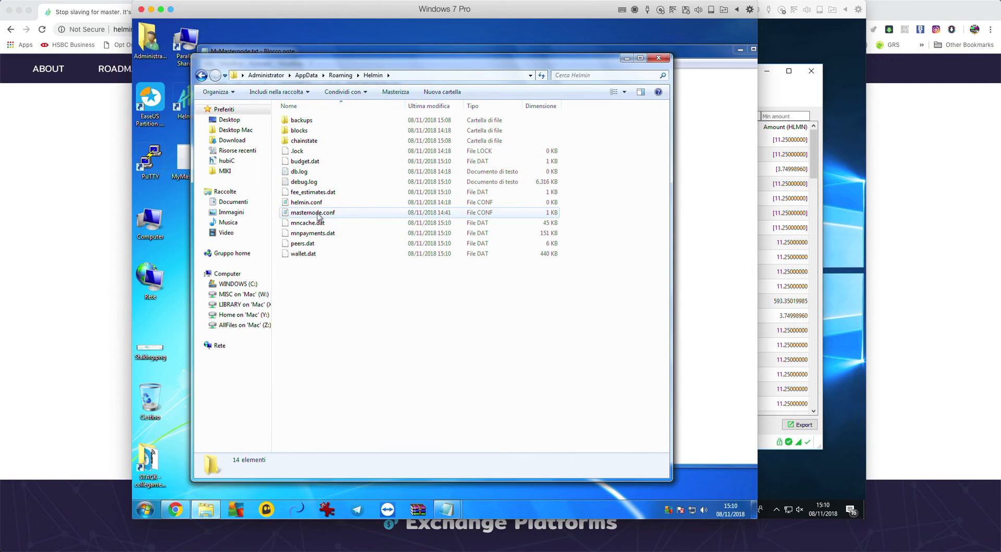
pyautogui.moveTo(446, 513)
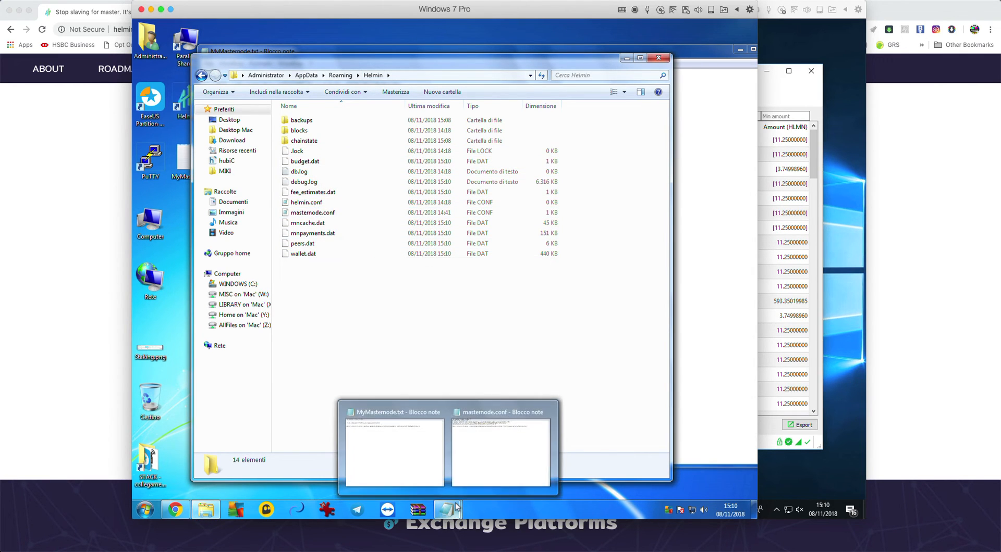
pyautogui.click(489, 461)
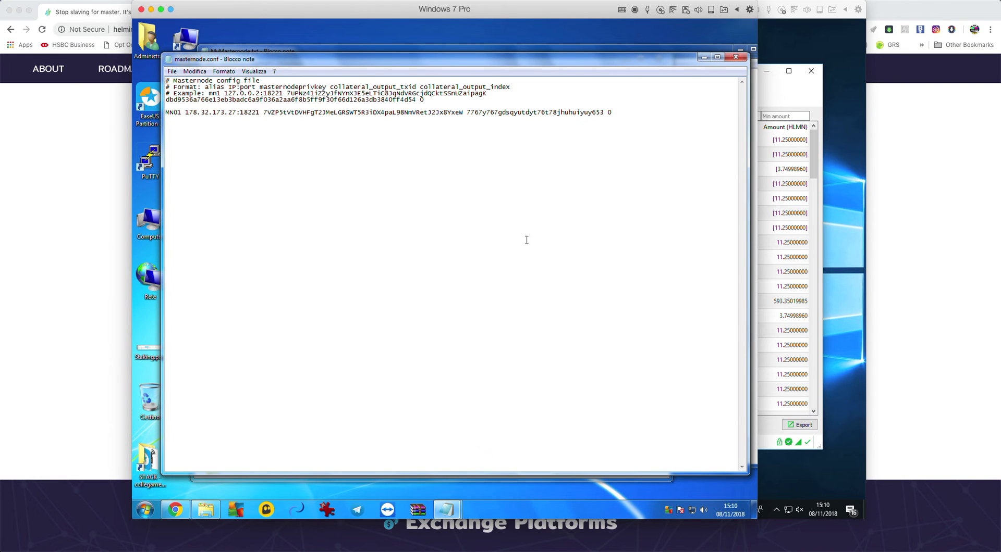
pyautogui.moveTo(448, 508)
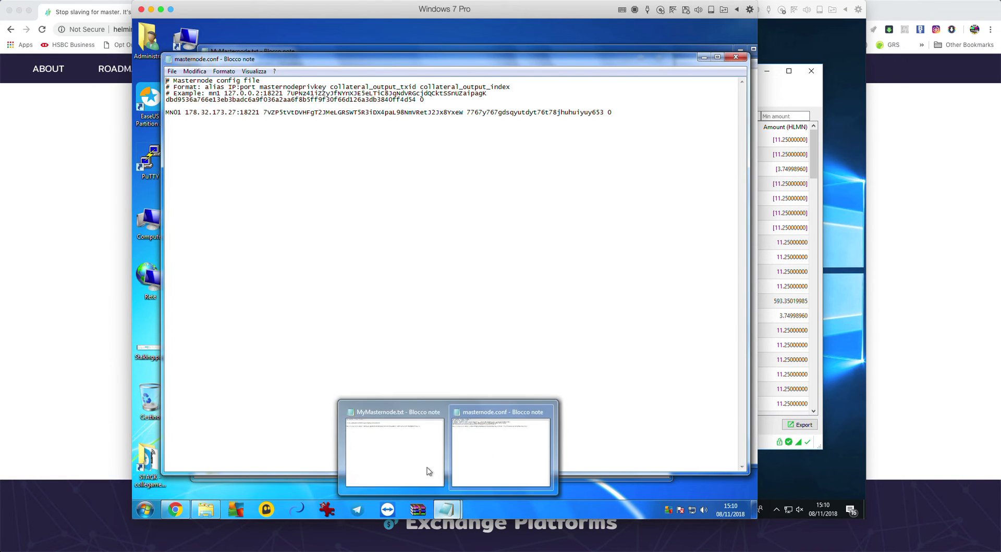
pyautogui.click(391, 445)
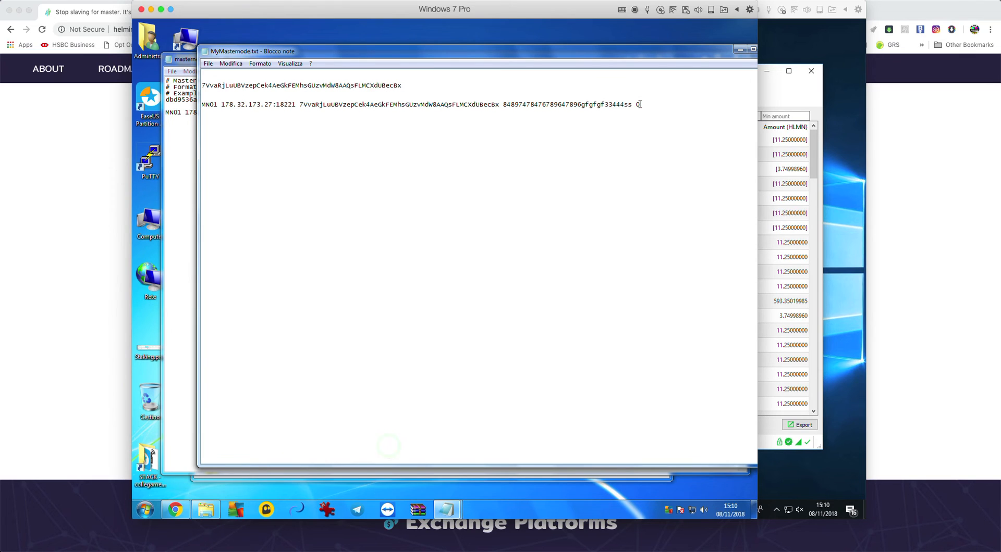
# Copy the completed MN01 line from the MyMasternode notes
pyautogui.moveTo(641, 104); pyautogui.dragTo(290, 104)
pyautogui.click(203, 105)
pyautogui.click(322, 104)
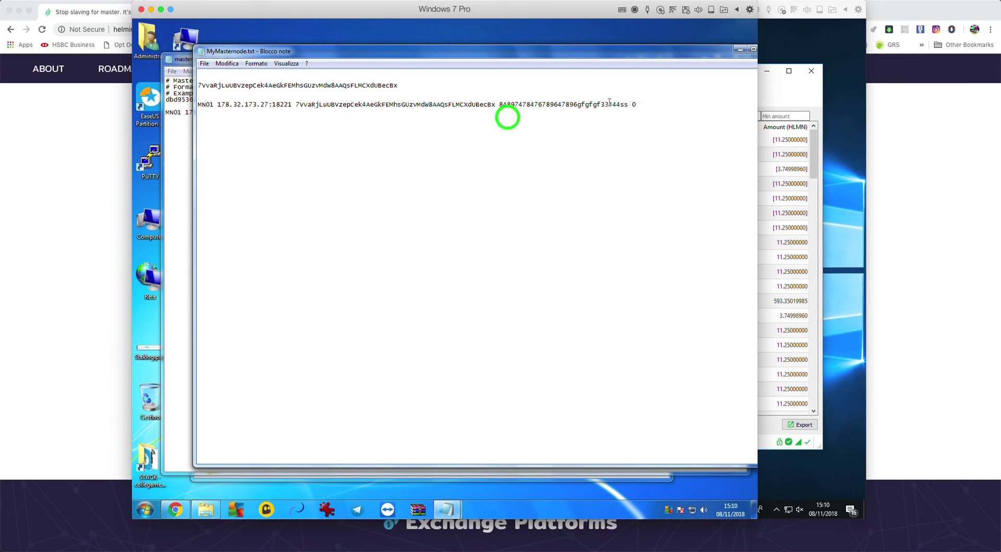
pyautogui.moveTo(638, 104); pyautogui.dragTo(197, 105)
pyautogui.click(226, 63)
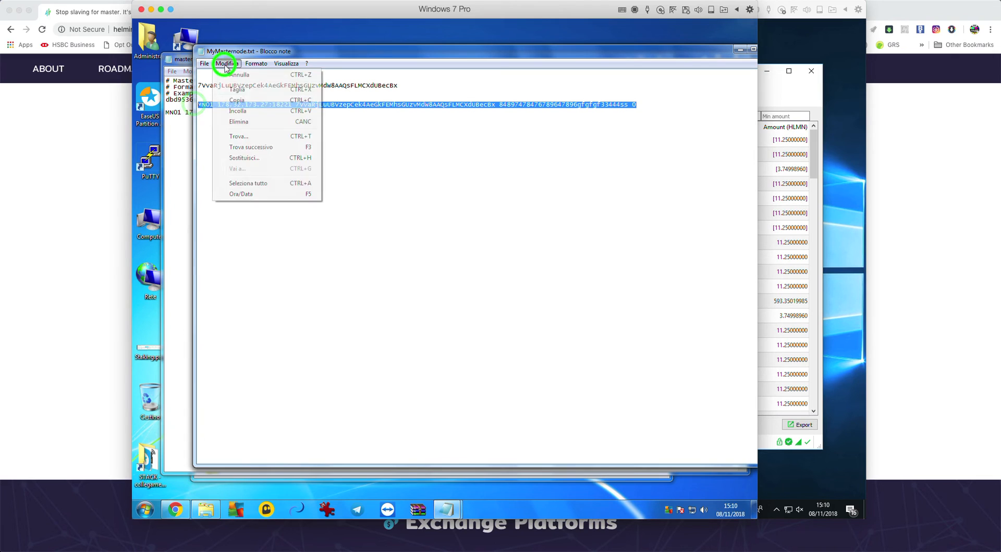
pyautogui.click(239, 101)
# Paste the MN01 line over the old one in masternode.conf, save and close it
pyautogui.click(175, 152)
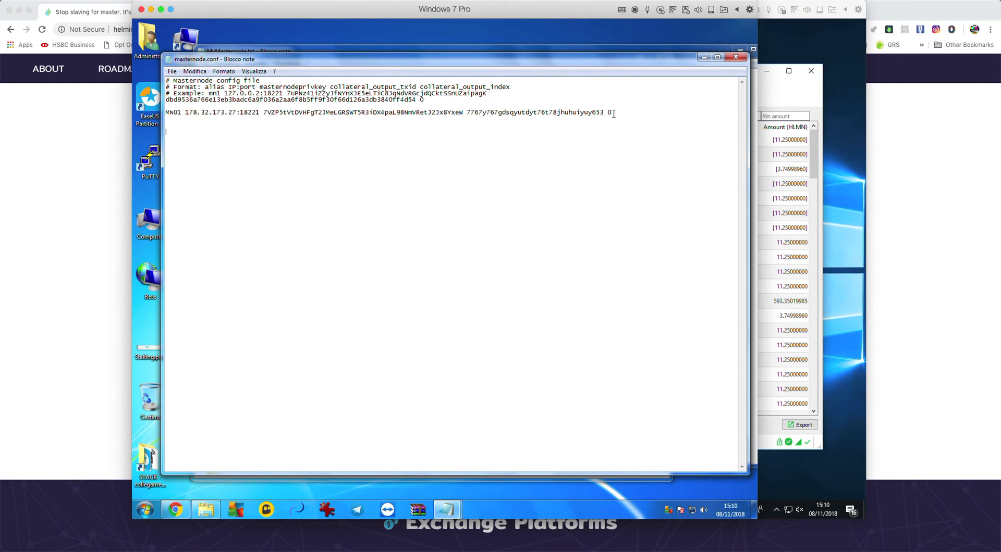
pyautogui.moveTo(614, 114); pyautogui.dragTo(153, 110)
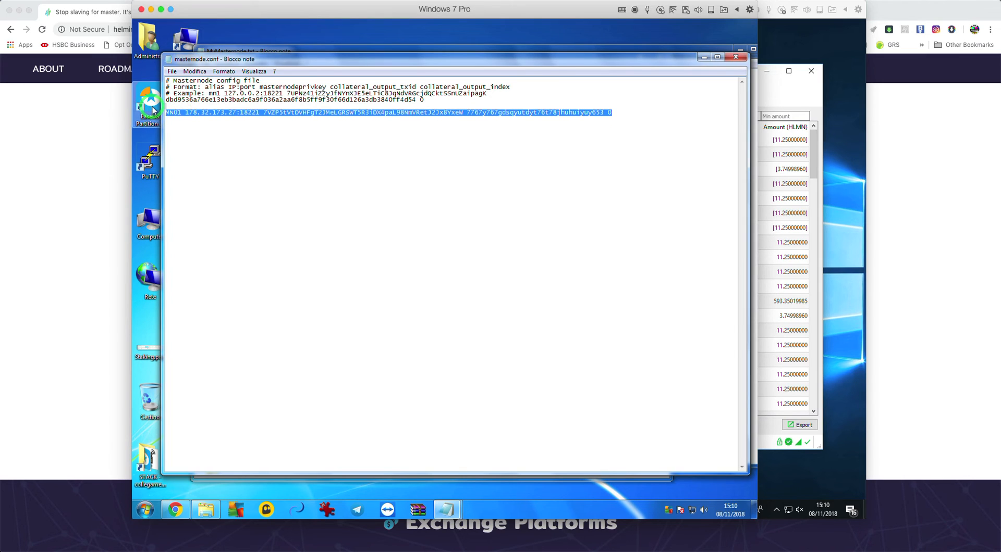
pyautogui.press('BackSpace')
pyautogui.hotkey('ctrl', 'v')
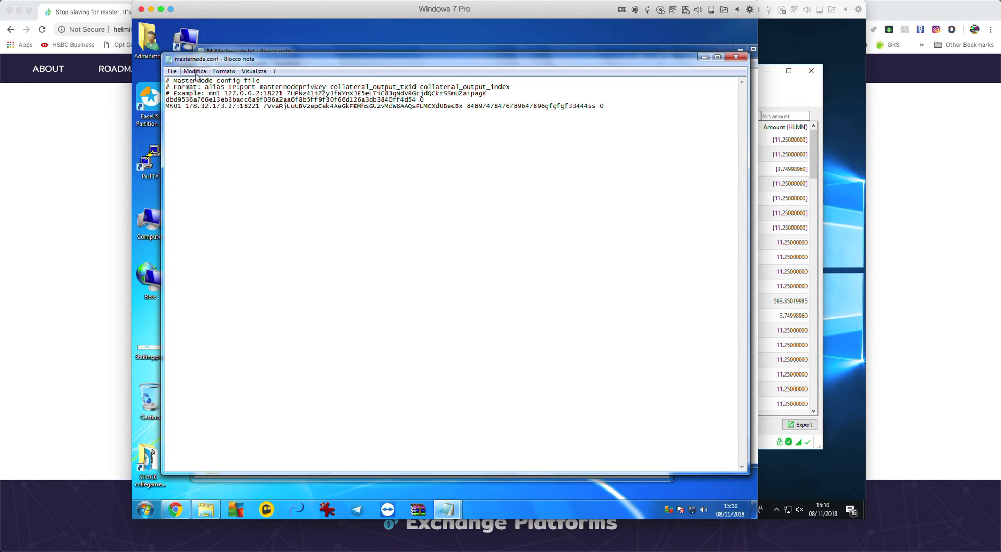
pyautogui.click(171, 72)
pyautogui.click(188, 103)
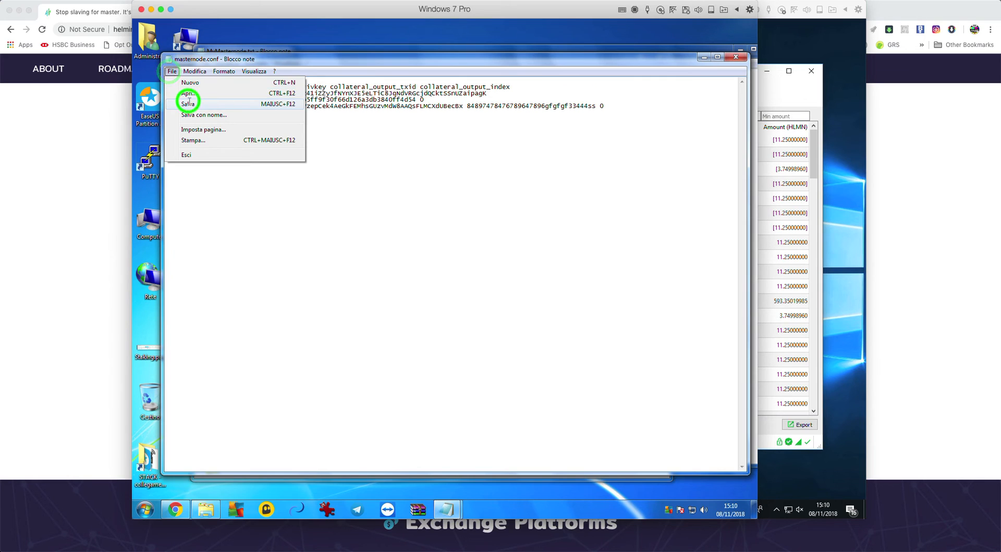
pyautogui.click(734, 58)
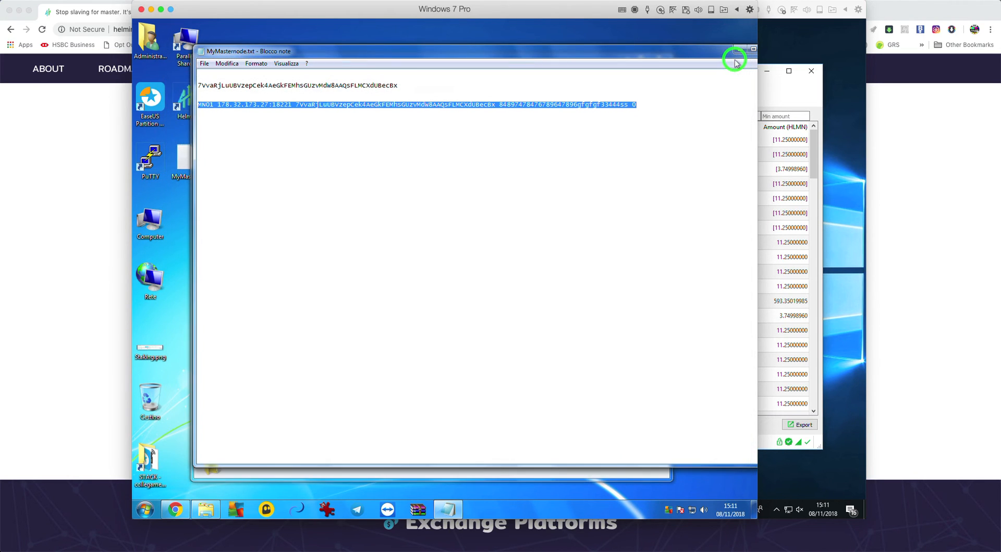
# Close the MyMasternode notes and Helmin folder, then relaunch the Helmin wallet past the security warning
pyautogui.click(683, 55)
pyautogui.moveTo(689, 55); pyautogui.dragTo(676, 50)
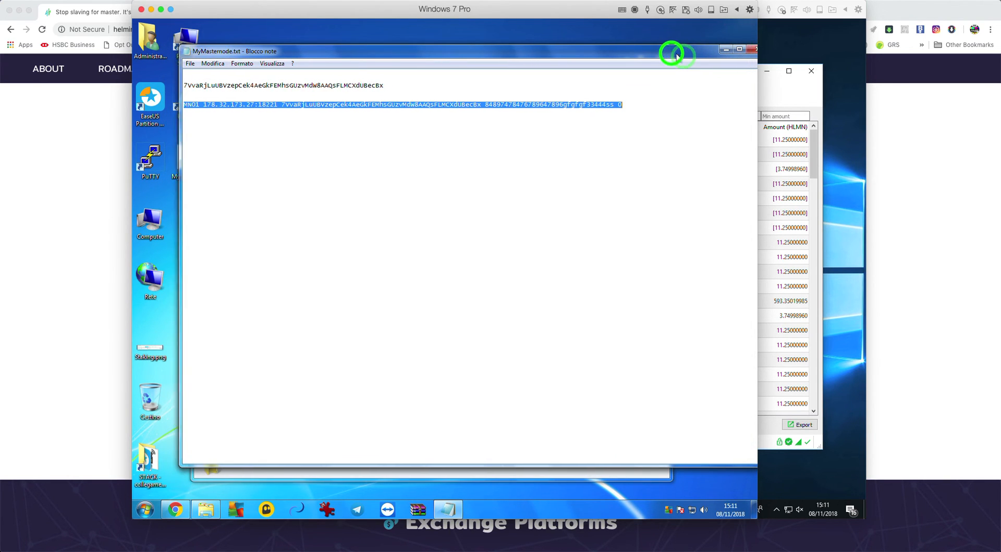
pyautogui.click(754, 51)
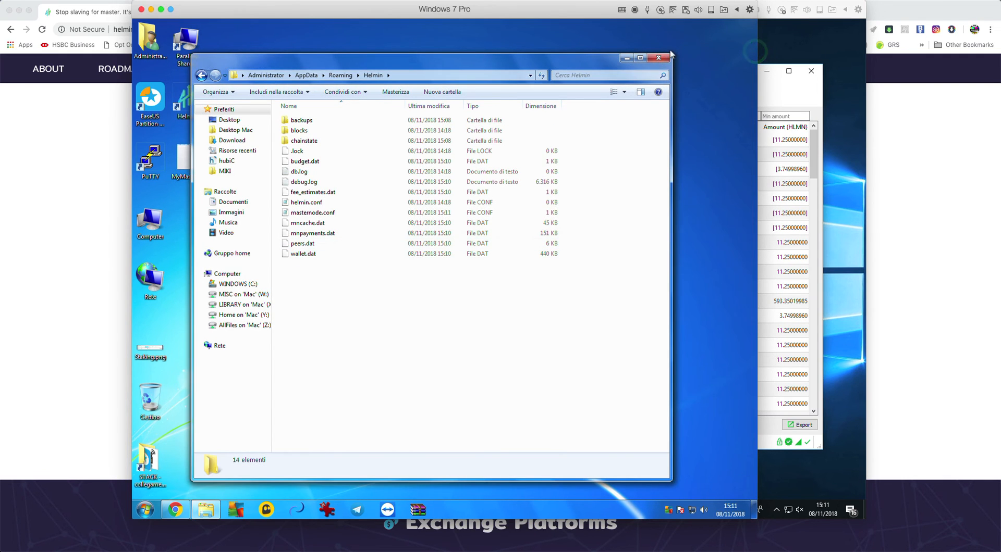
pyautogui.click(658, 57)
pyautogui.click(318, 333)
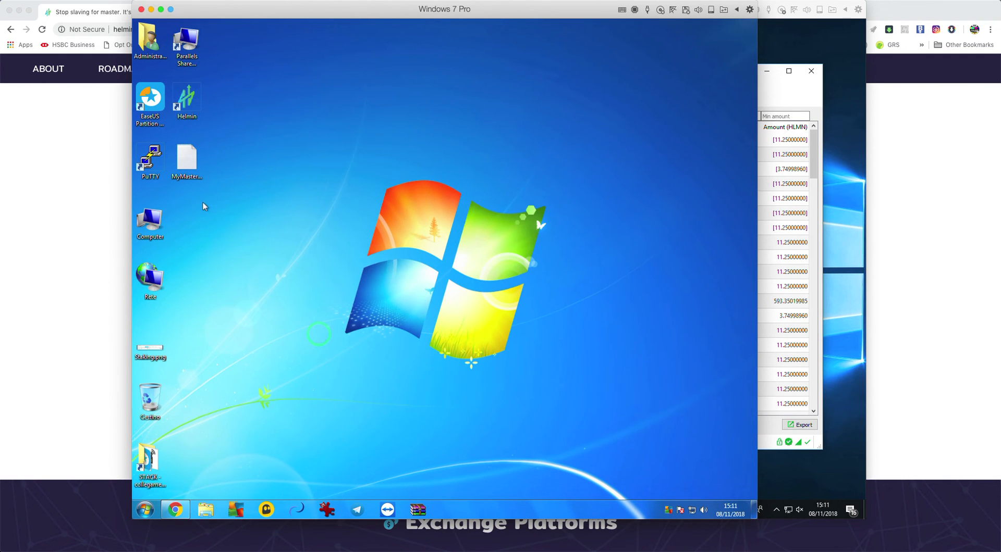
pyautogui.doubleClick(188, 100)
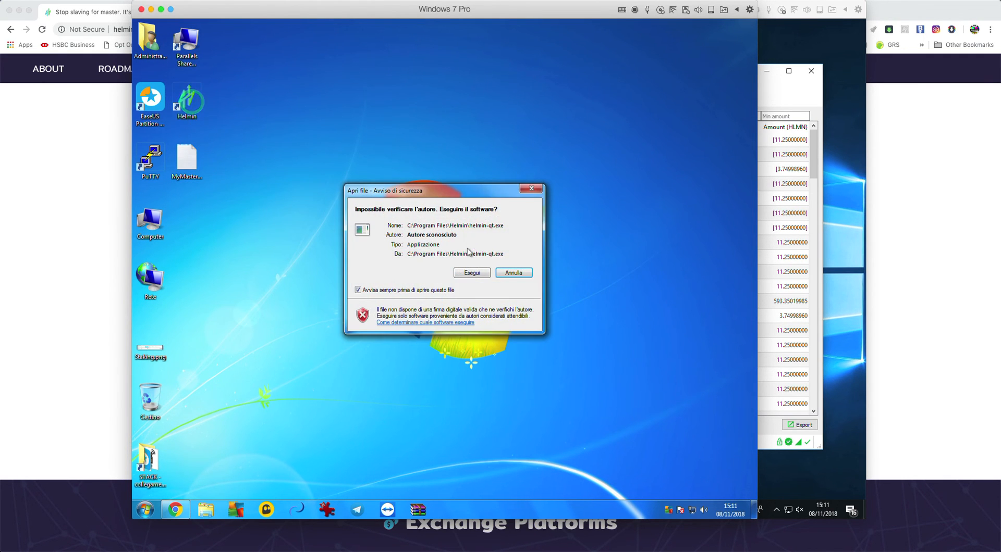
pyautogui.click(471, 272)
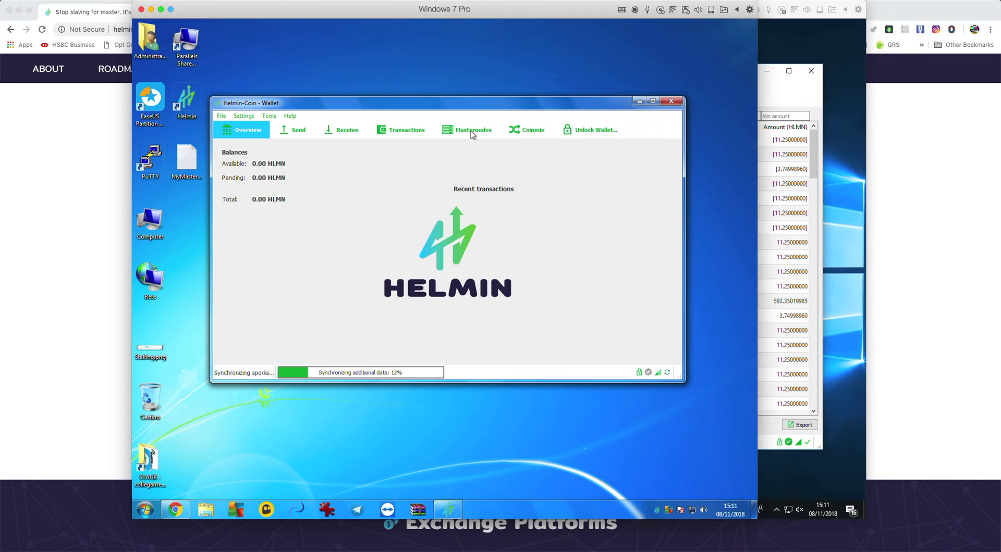
# Open the Masternodes tab and select MN01 at 178.32.173.27:18221, showing status MISSING
pyautogui.click(471, 133)
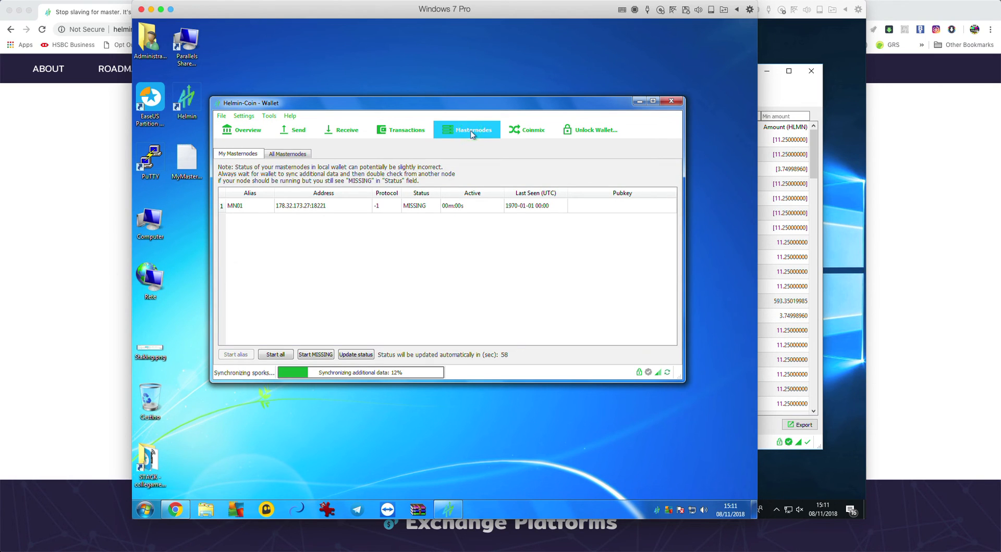
pyautogui.click(249, 211)
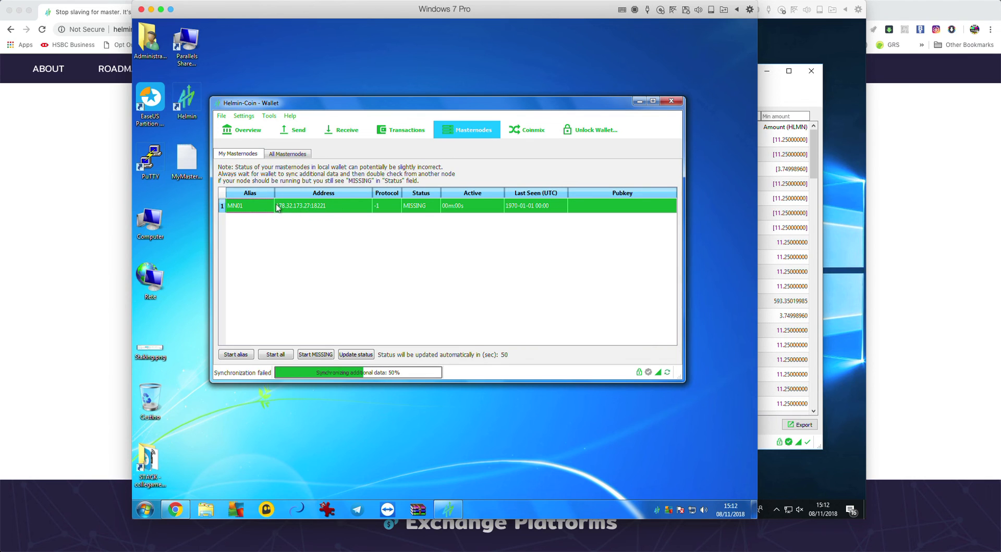
# Start alias MN01, unlock with the wallet passphrase, and dismiss the failure message
pyautogui.click(240, 354)
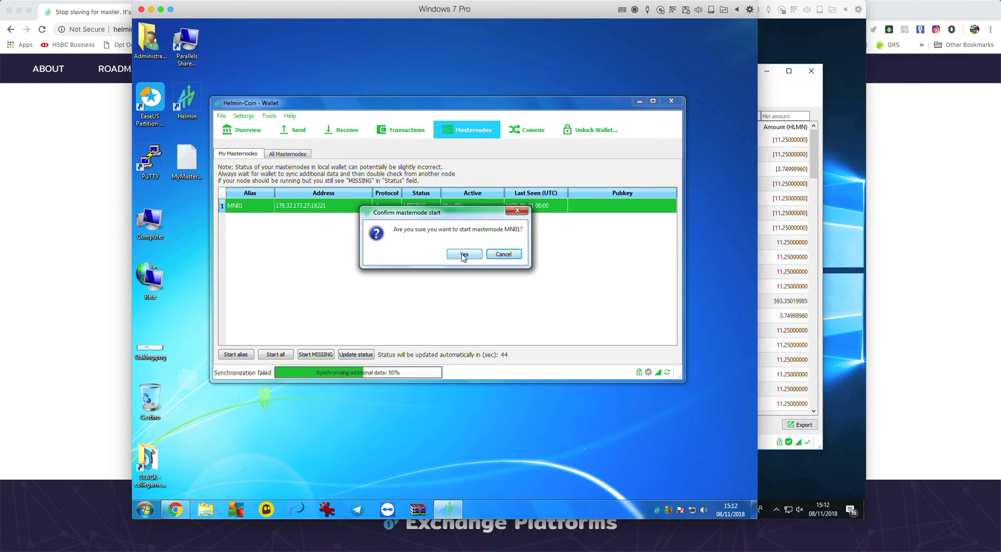
pyautogui.click(462, 256)
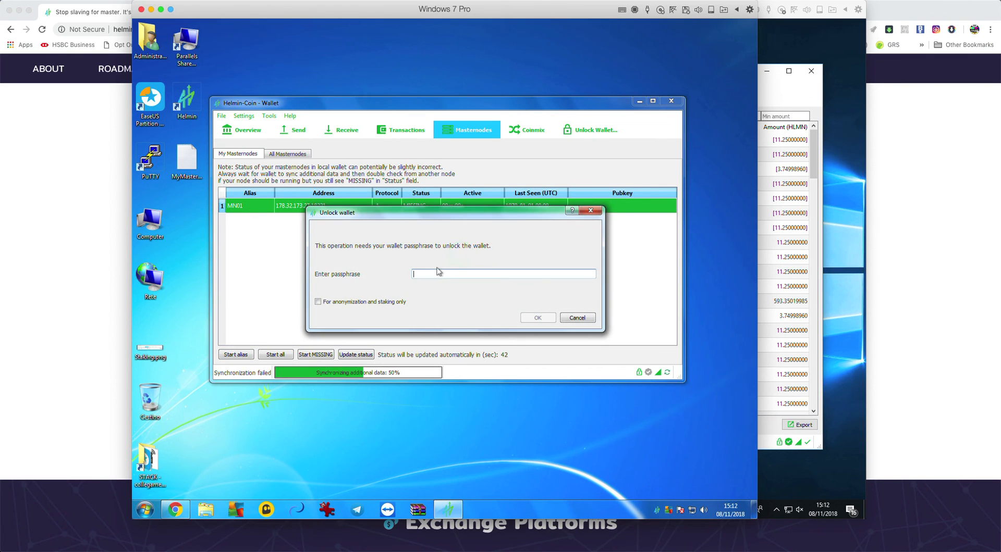
pyautogui.write('******')
pyautogui.press('Return')
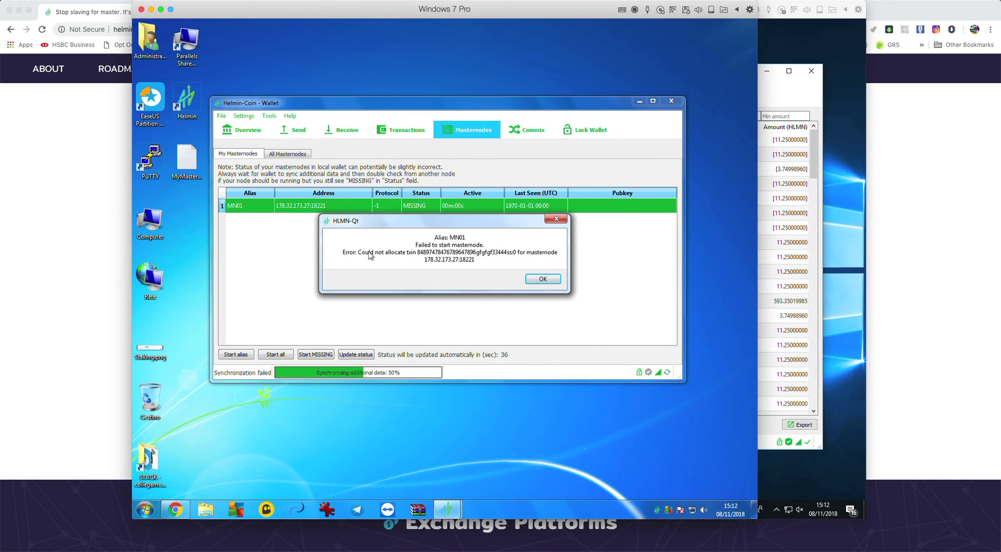
pyautogui.click(543, 280)
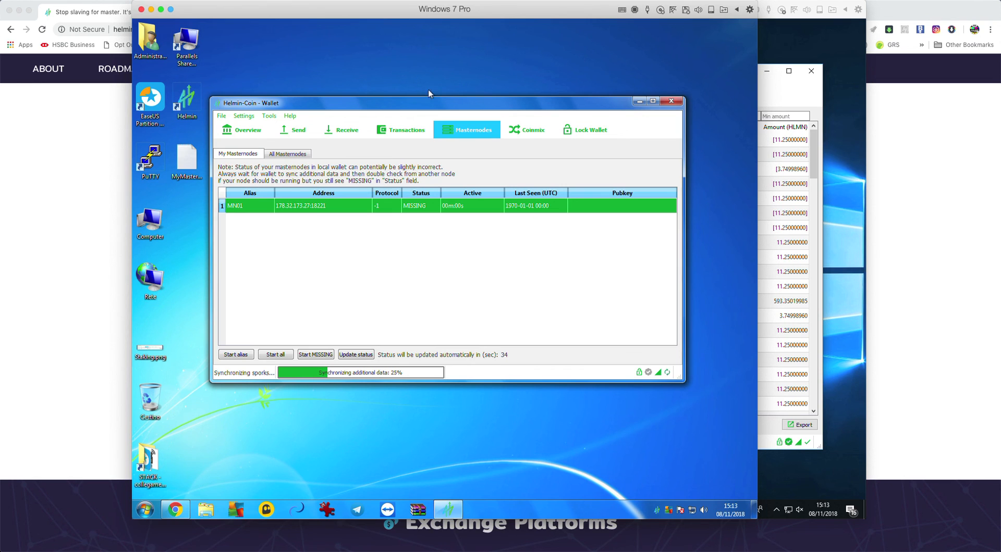
pyautogui.moveTo(417, 106); pyautogui.dragTo(417, 87)
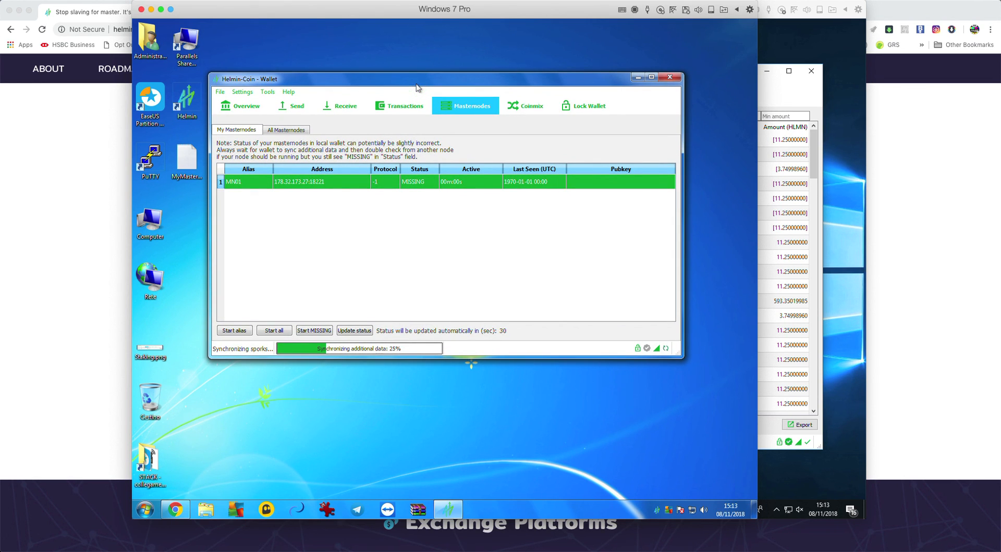